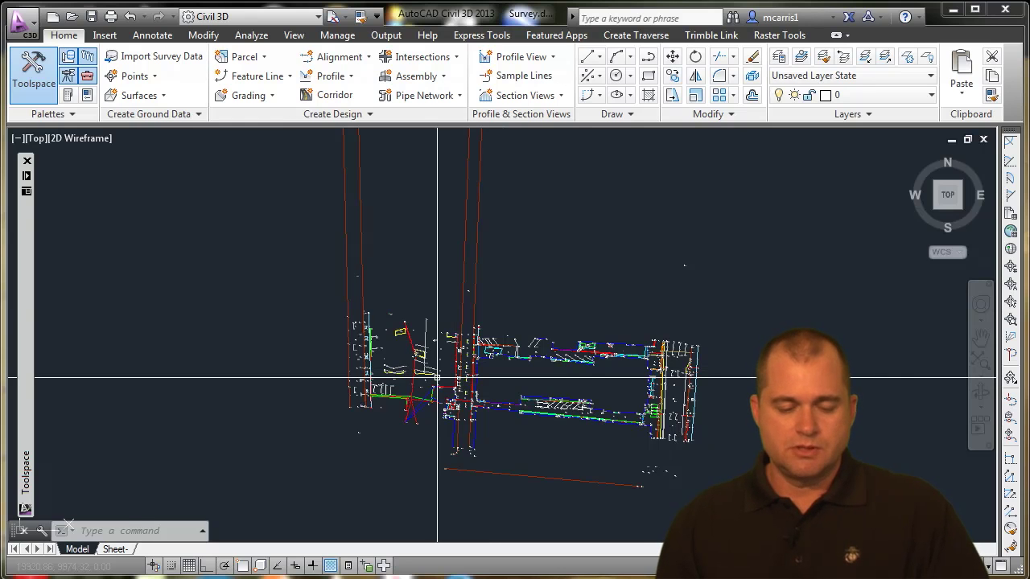
# Start a survey data import into SDB-Workflow using Point File as the data source type.
pyautogui.click(164, 56)
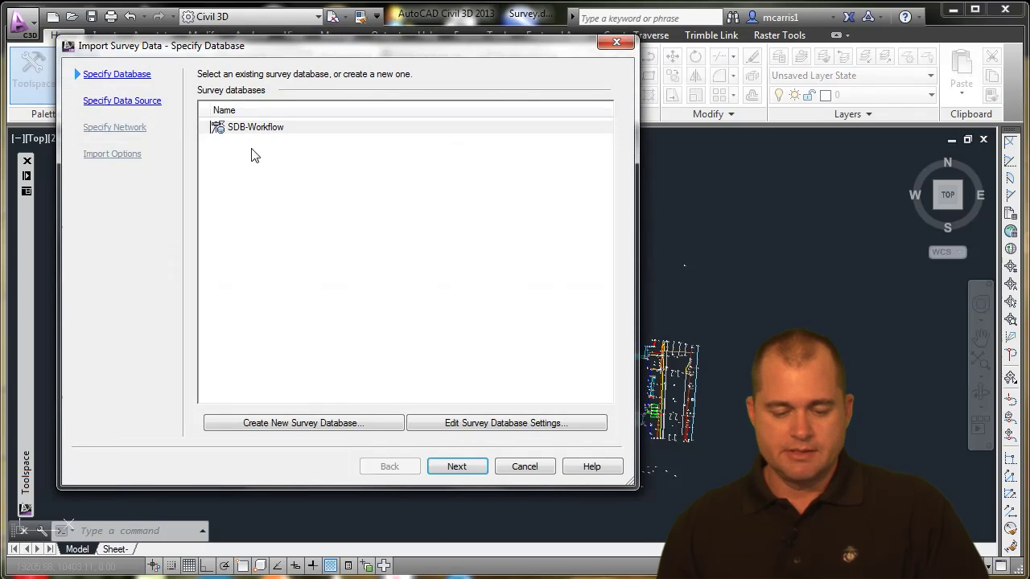
pyautogui.click(450, 475)
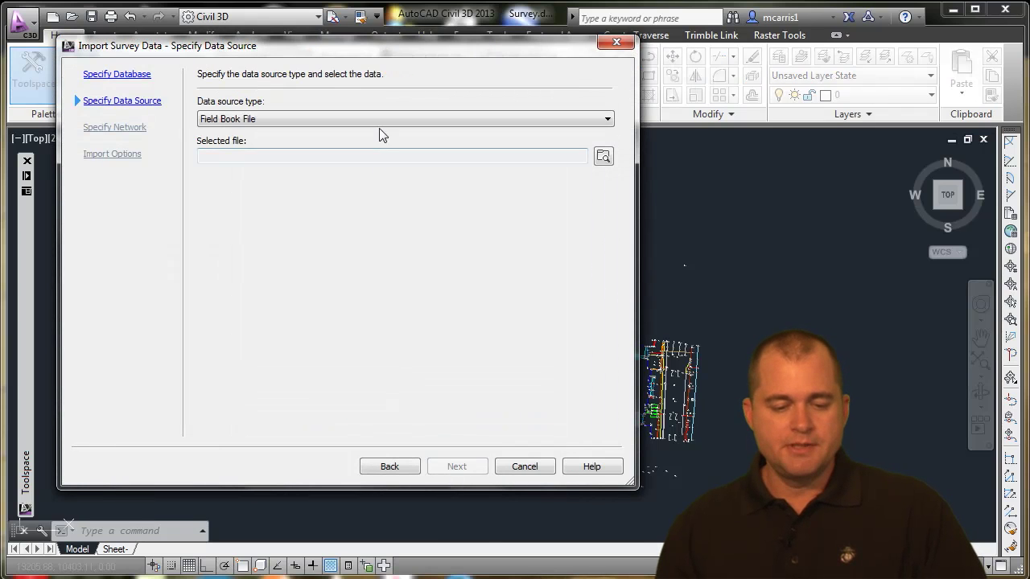
pyautogui.click(381, 121)
pyautogui.click(251, 155)
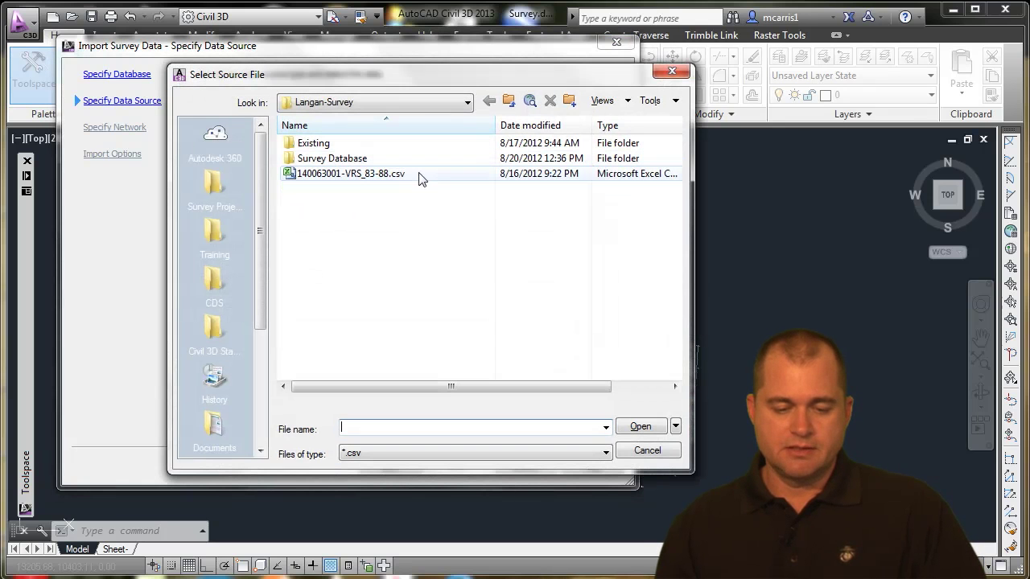
# Browse to C:\Civil 3D Projects\Survey Project Workflow\Survey and select VRS_83-88.csv.
pyautogui.click(509, 100)
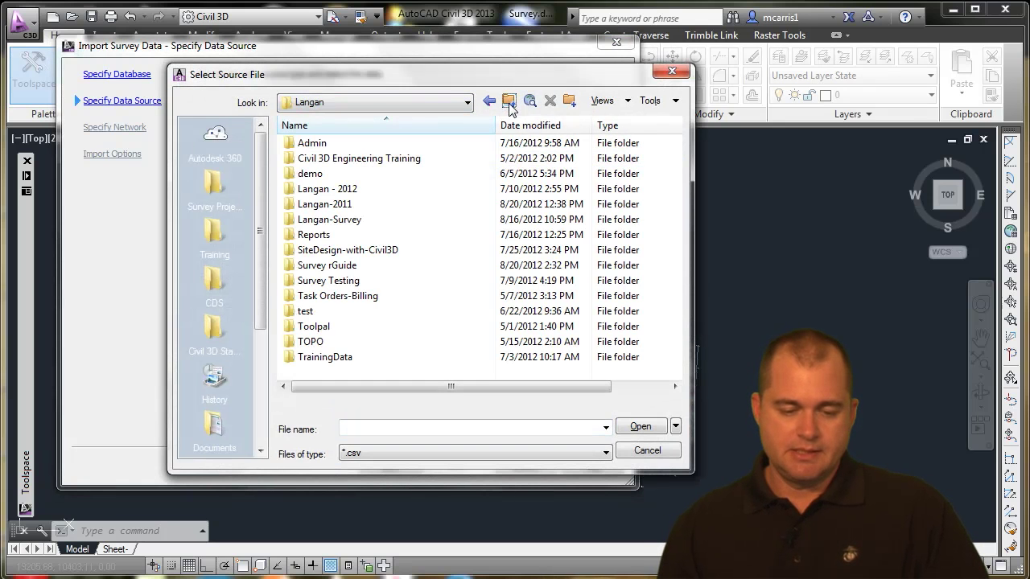
pyautogui.click(509, 101)
pyautogui.click(508, 100)
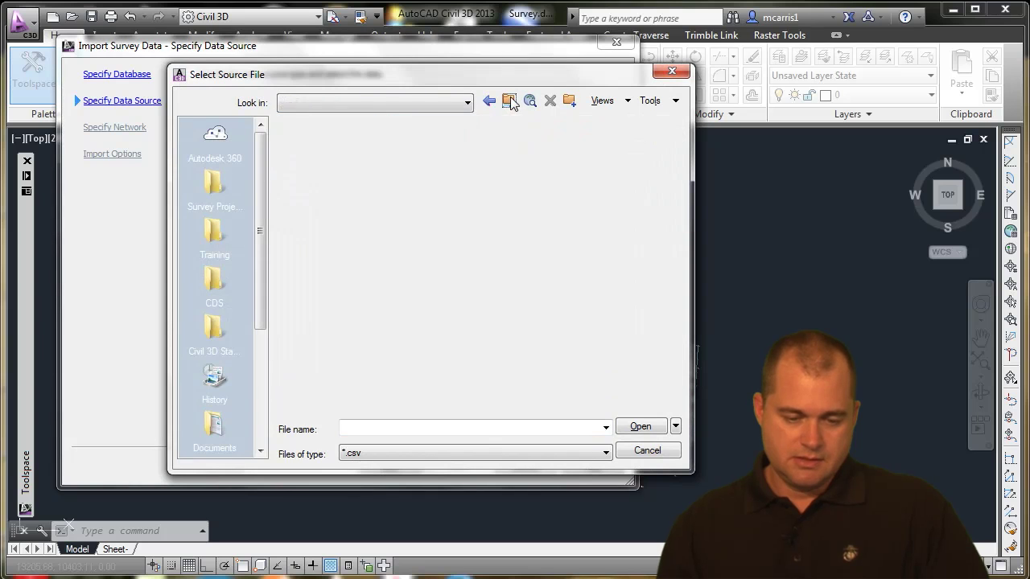
pyautogui.doubleClick(311, 160)
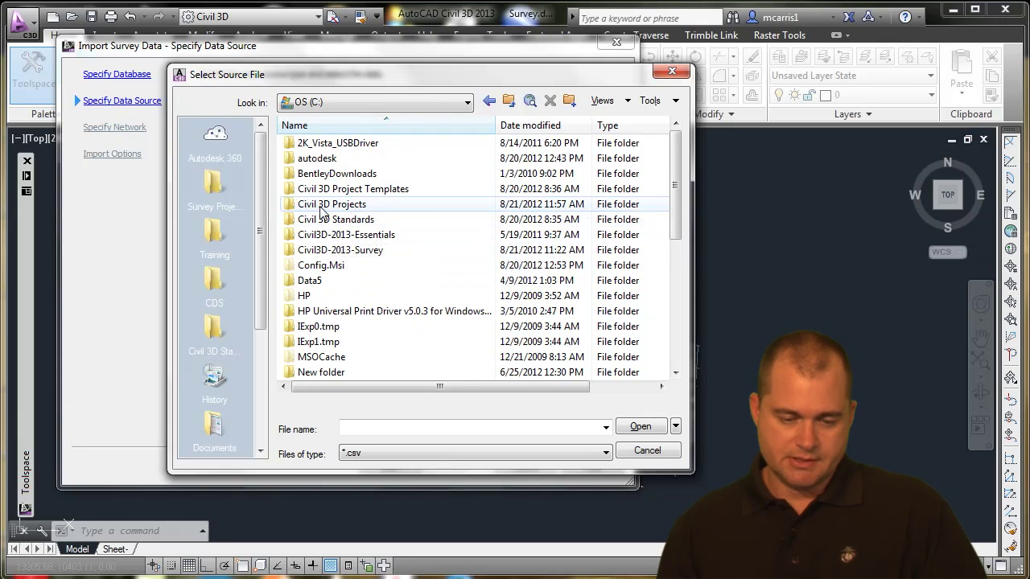
pyautogui.doubleClick(322, 208)
pyautogui.doubleClick(348, 374)
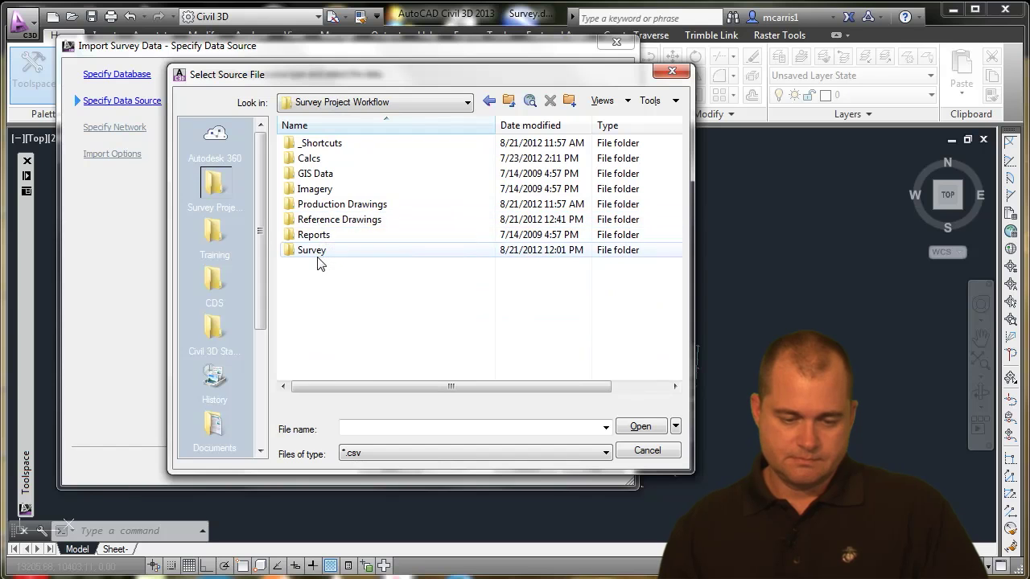
pyautogui.doubleClick(318, 256)
pyautogui.click(316, 160)
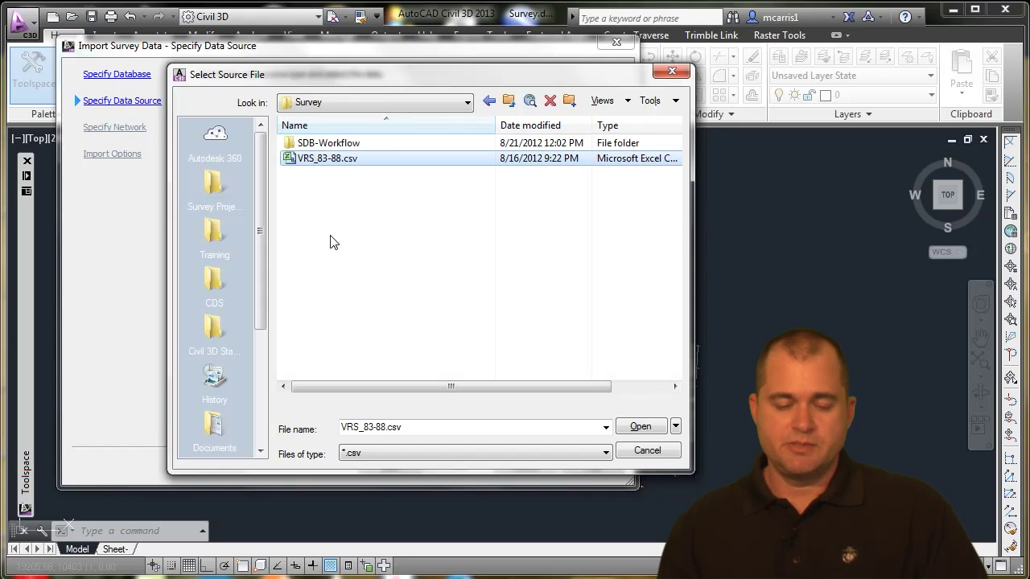
# Add VRS_83-88.csv in PNEZD (comma delimited) format, use network <none>, and finish the import.
pyautogui.click(641, 426)
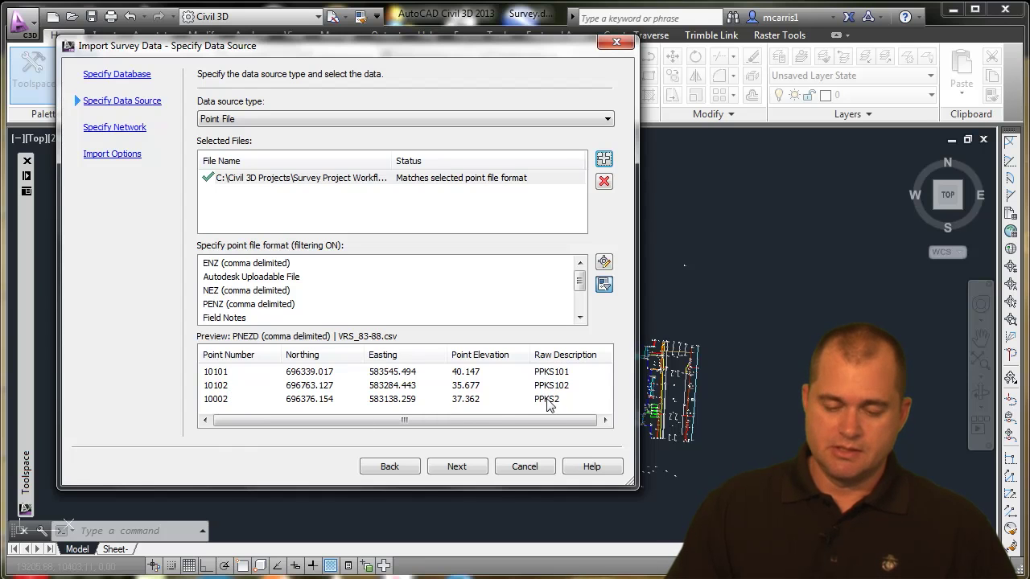
pyautogui.click(457, 468)
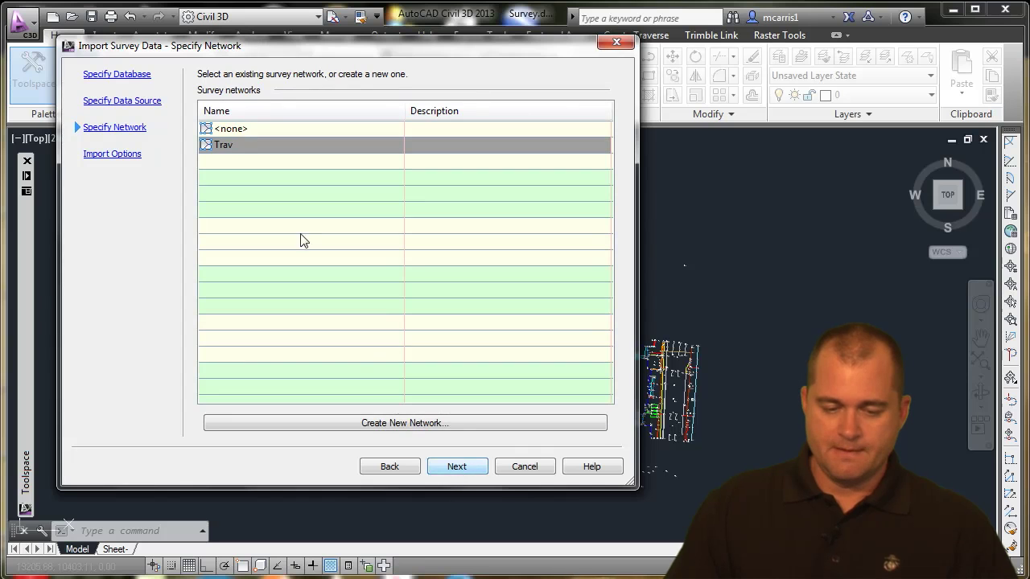
pyautogui.click(241, 136)
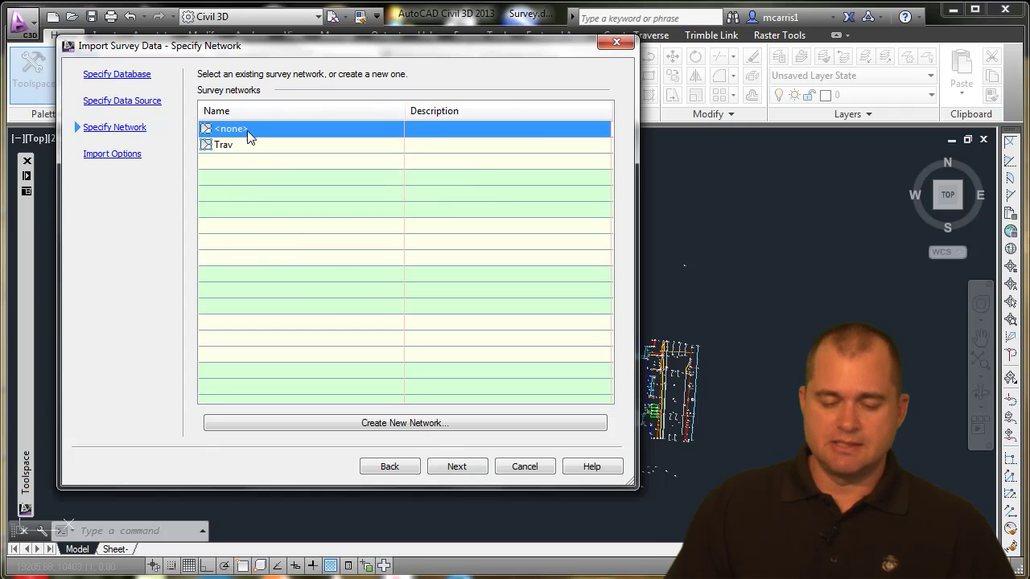
pyautogui.click(455, 468)
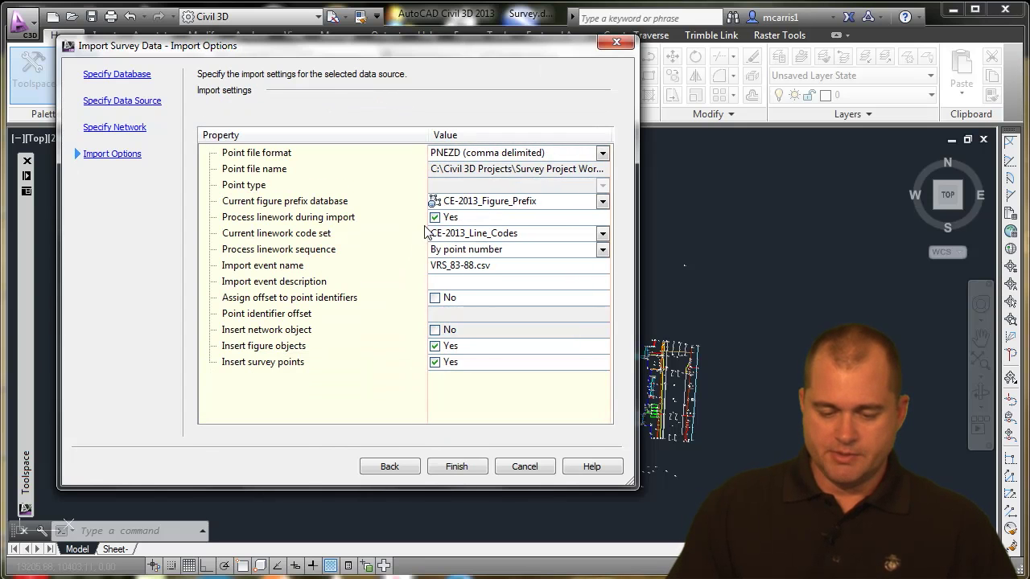
pyautogui.click(455, 470)
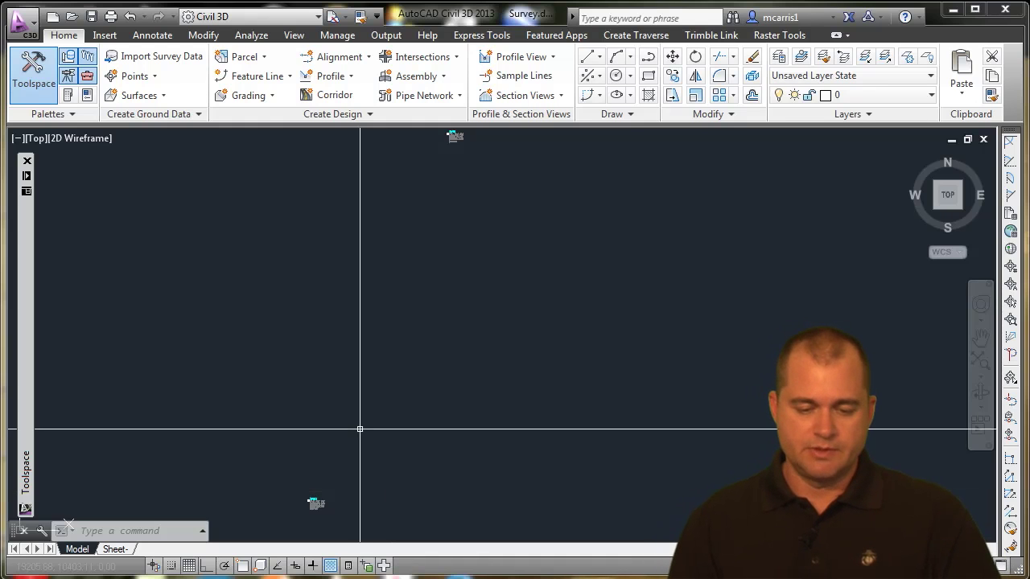
# Zoom and pan to the imported GPS points, then expand the Toolspace Survey Points list.
pyautogui.scroll(-4, 360, 429)
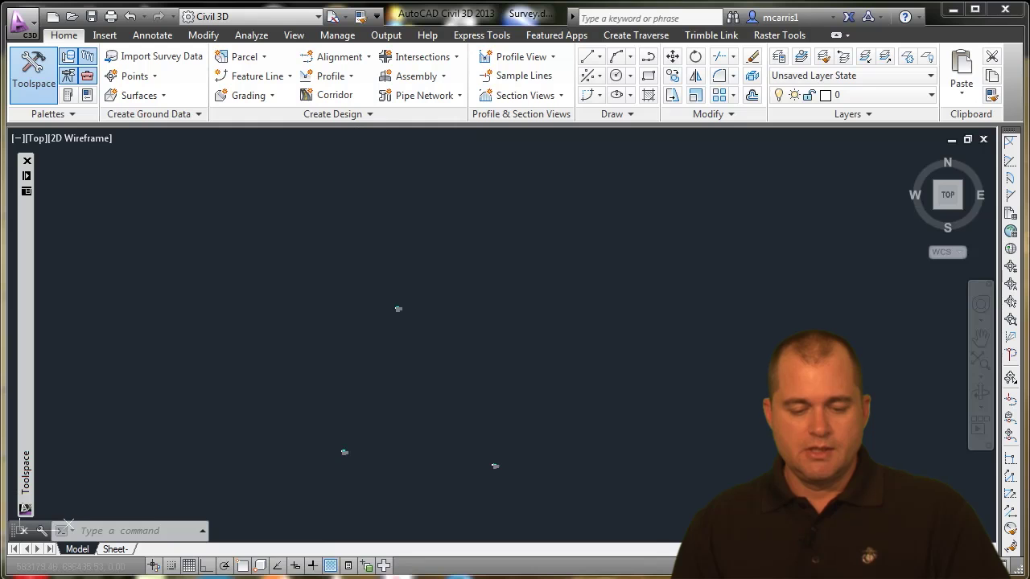
pyautogui.scroll(-2, 357, 431)
pyautogui.moveTo(357, 432); pyautogui.dragTo(356, 363, button='middle')
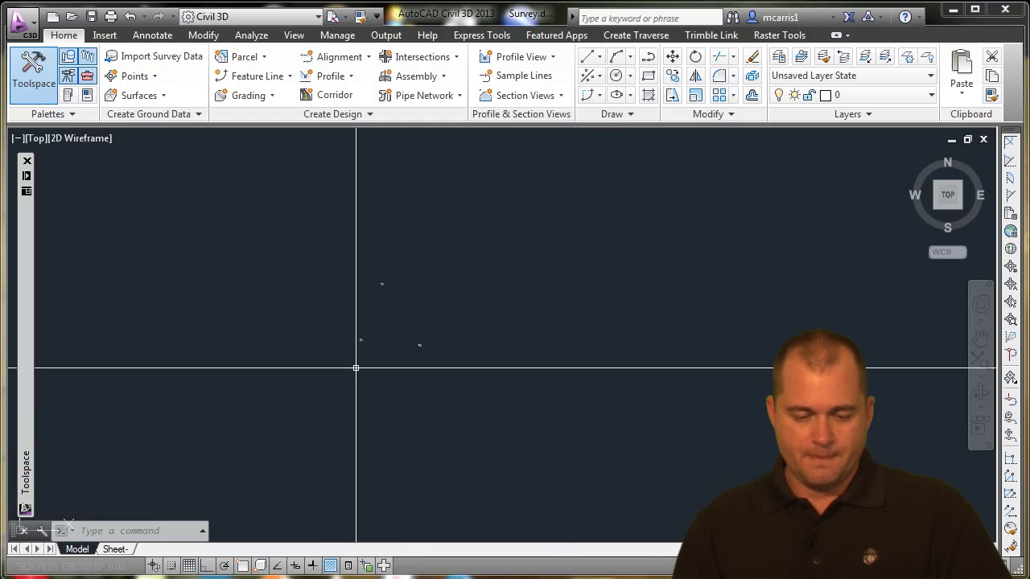
pyautogui.scroll(4, 349, 368)
pyautogui.moveTo(25, 252)
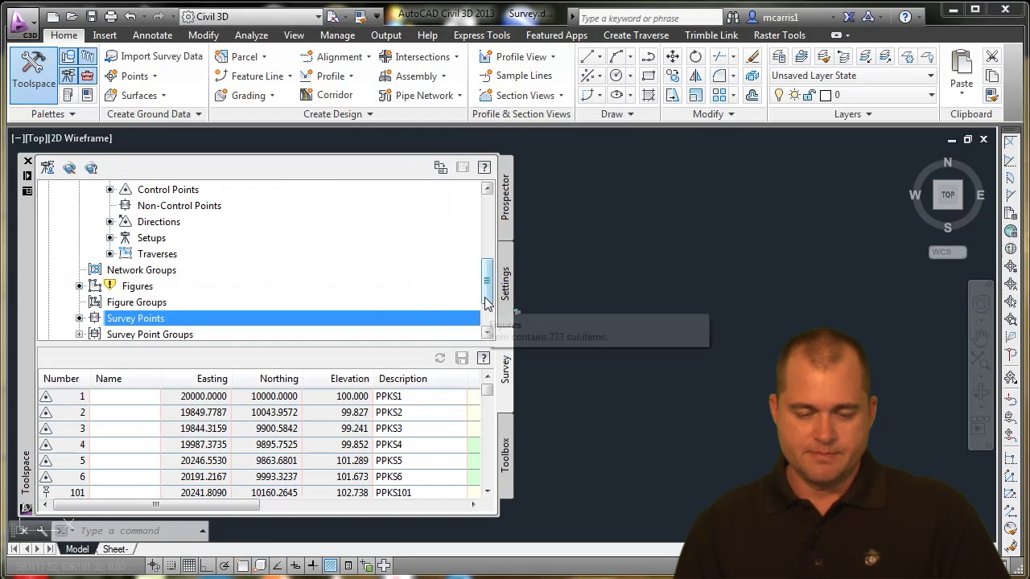
# Update the survey figures and dismiss the figure update events report.
pyautogui.rightClick(153, 287)
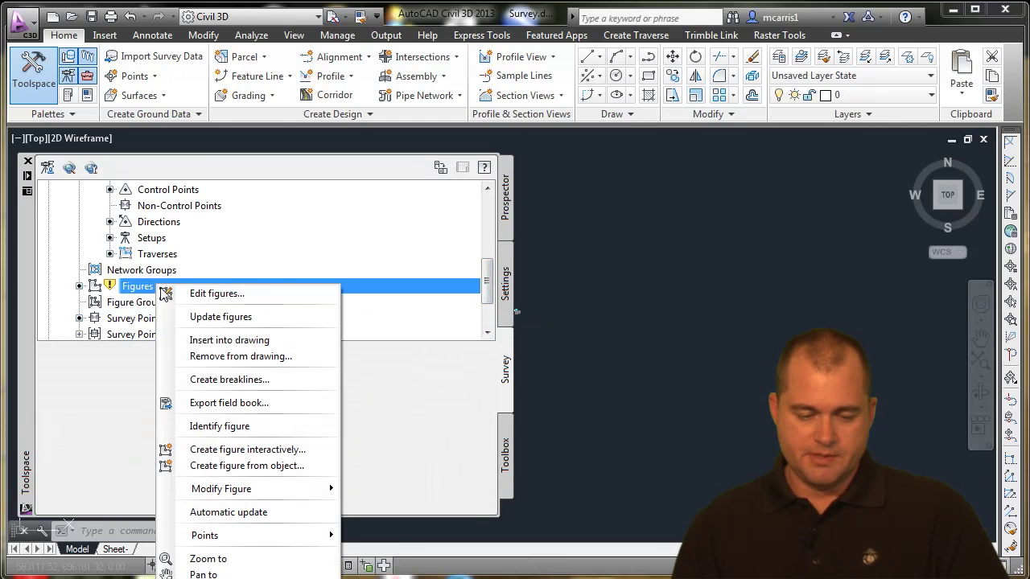
pyautogui.click(205, 317)
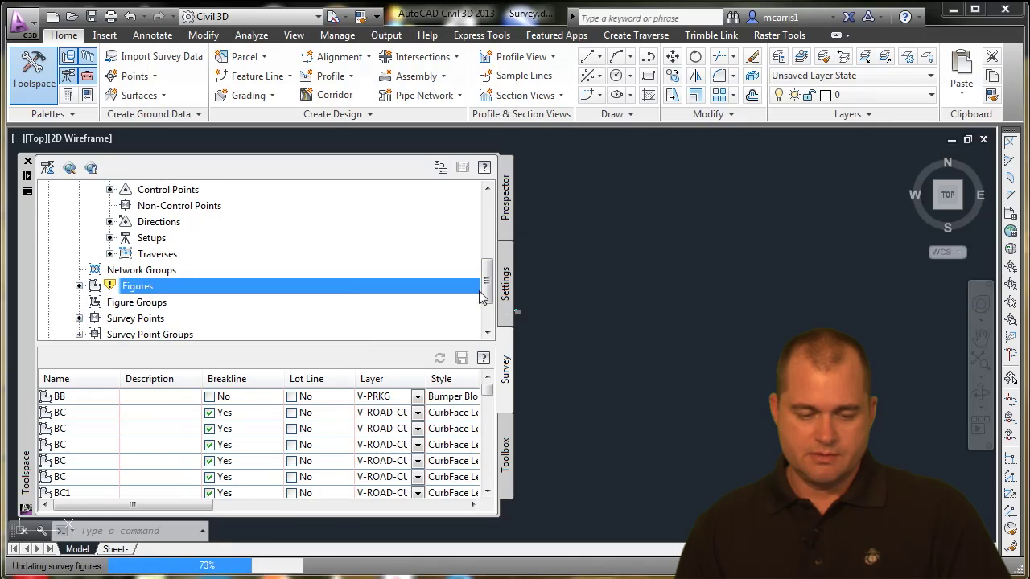
pyautogui.click(453, 169)
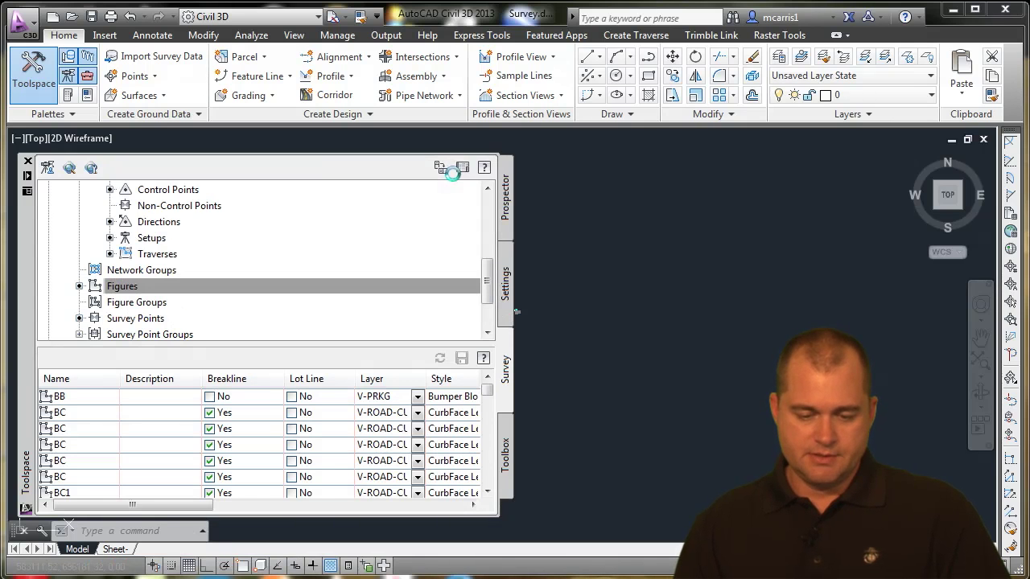
# Bring up the actions menu for the SDB-Workflow survey database.
pyautogui.scroll(1, 487, 264)
pyautogui.moveTo(486, 263); pyautogui.dragTo(486, 213)
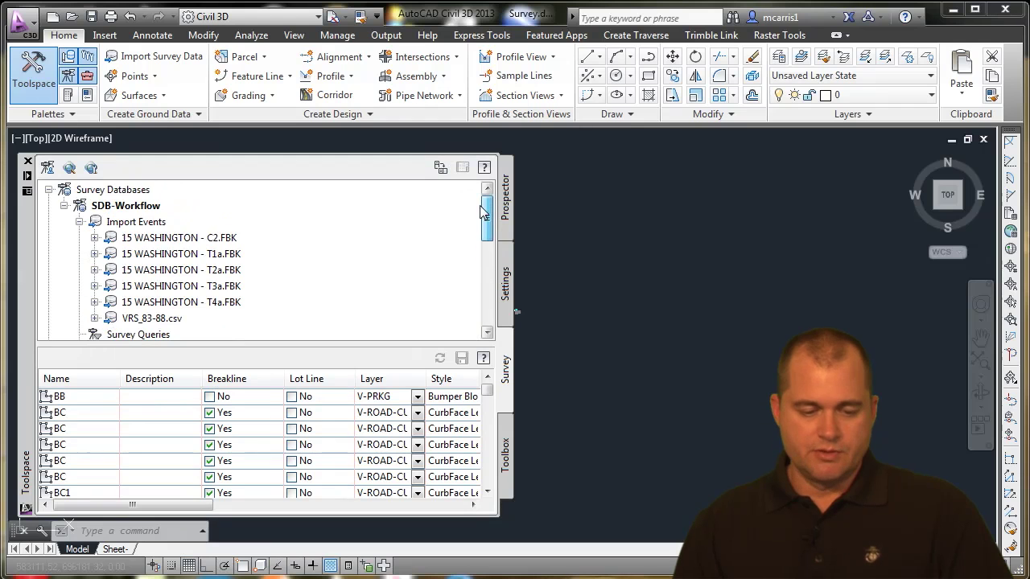
pyautogui.rightClick(137, 211)
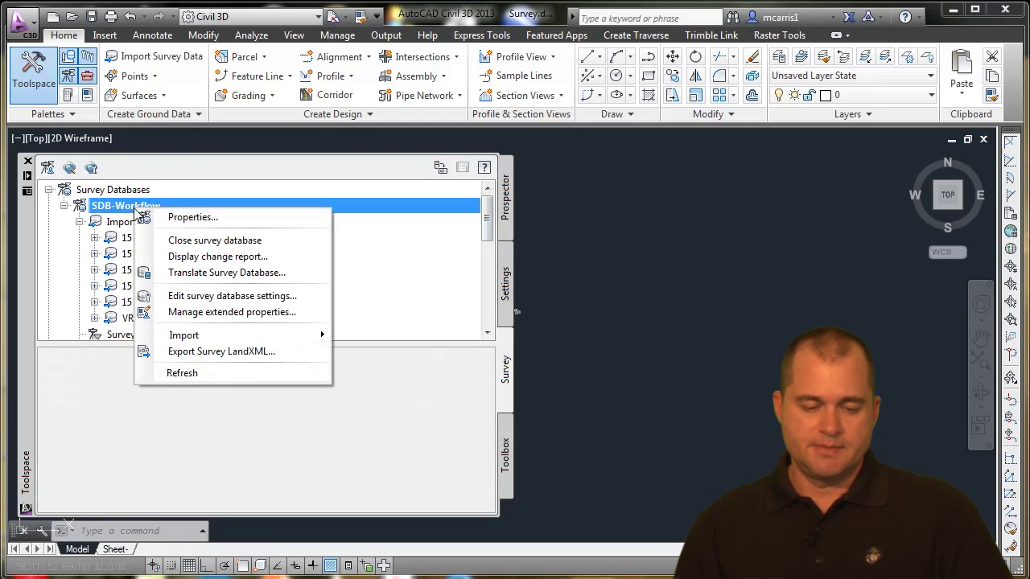
# Start translating the survey database with point 2 as the base point.
pyautogui.click(223, 276)
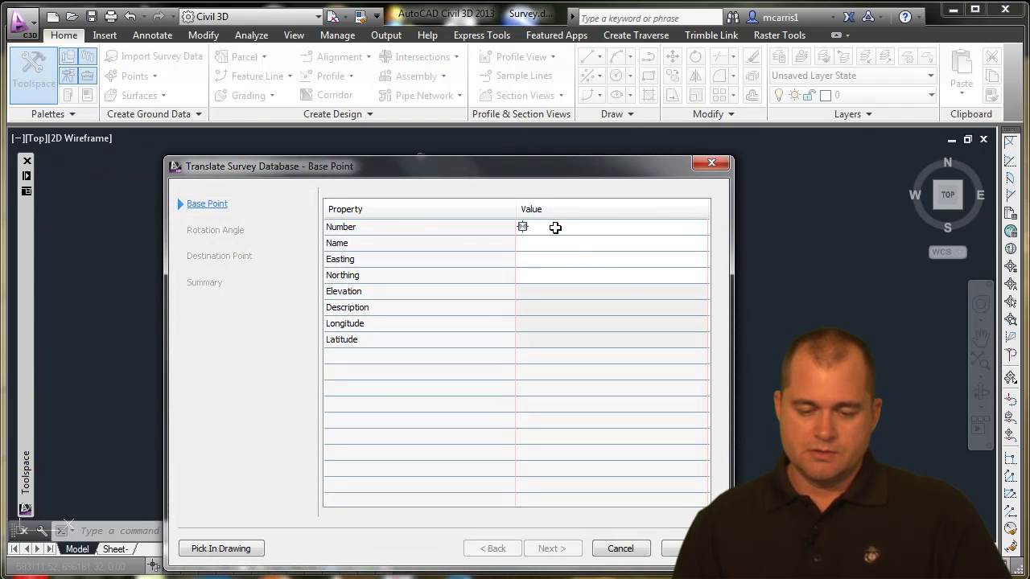
pyautogui.click(553, 228)
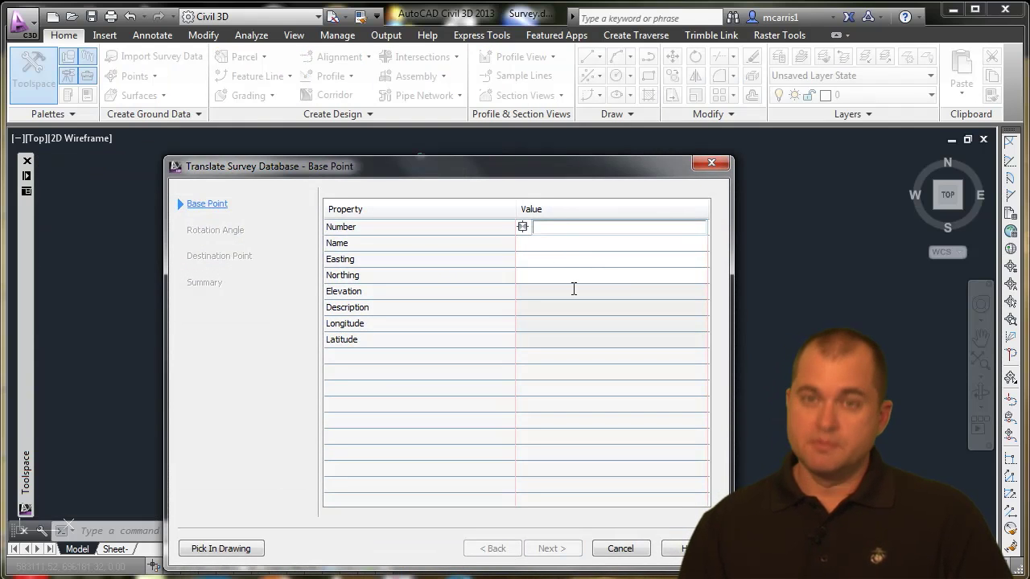
pyautogui.write('2')
pyautogui.press('Return')
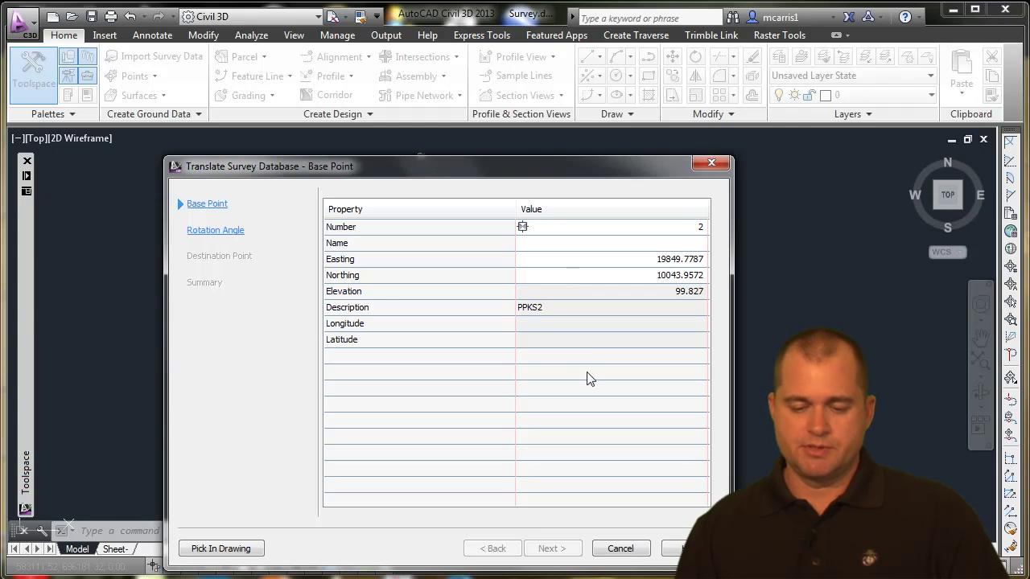
pyautogui.moveTo(498, 172); pyautogui.dragTo(456, 425)
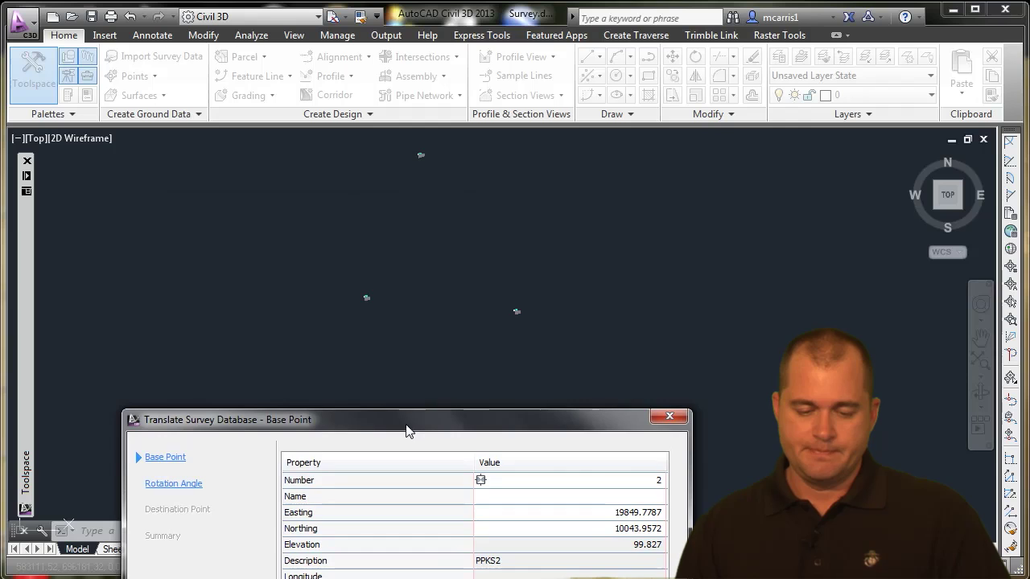
pyautogui.moveTo(407, 430); pyautogui.dragTo(402, 120)
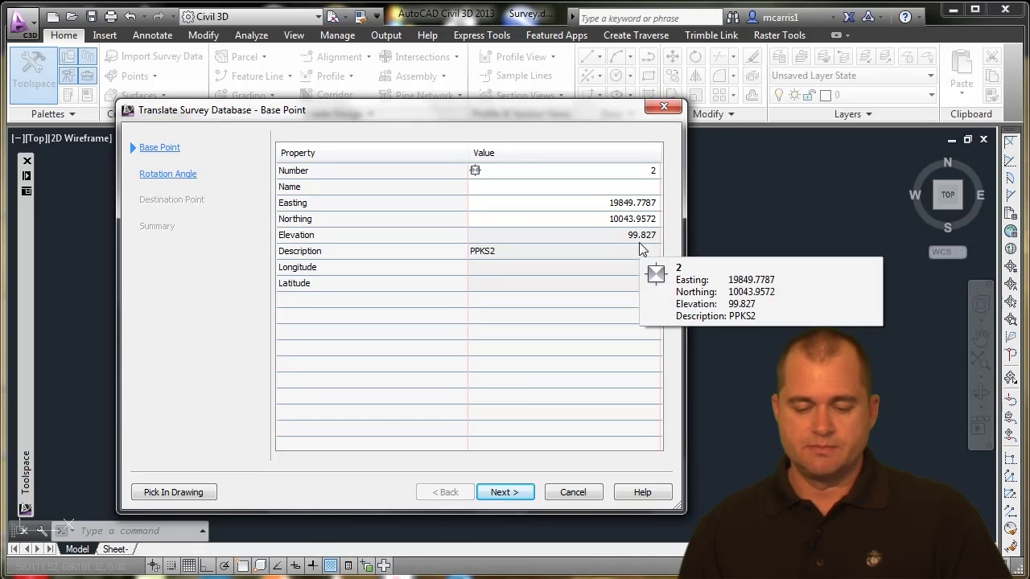
# Keep the rotation angle at 0 and continue to the Destination Point step.
pyautogui.click(505, 494)
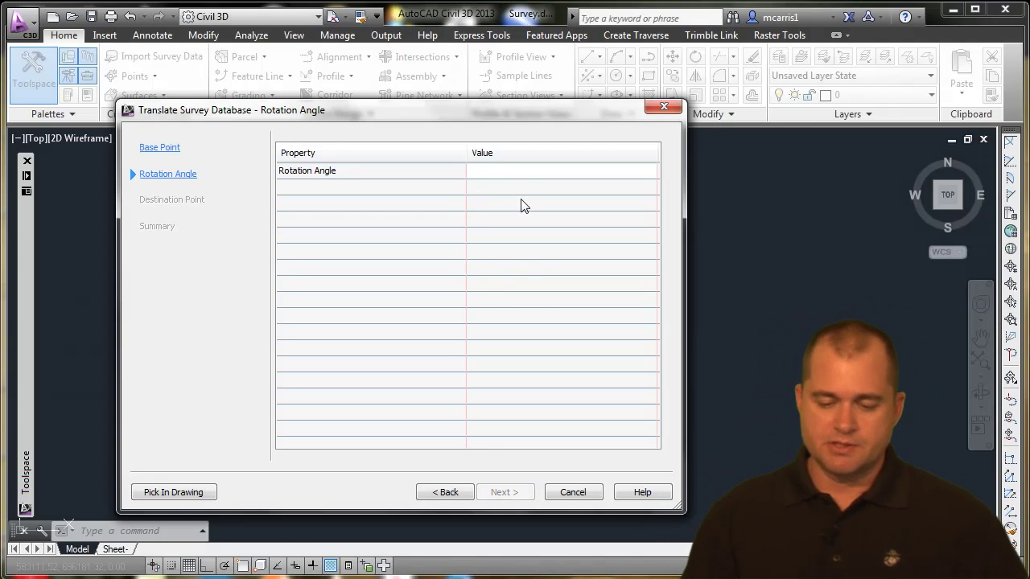
pyautogui.click(520, 174)
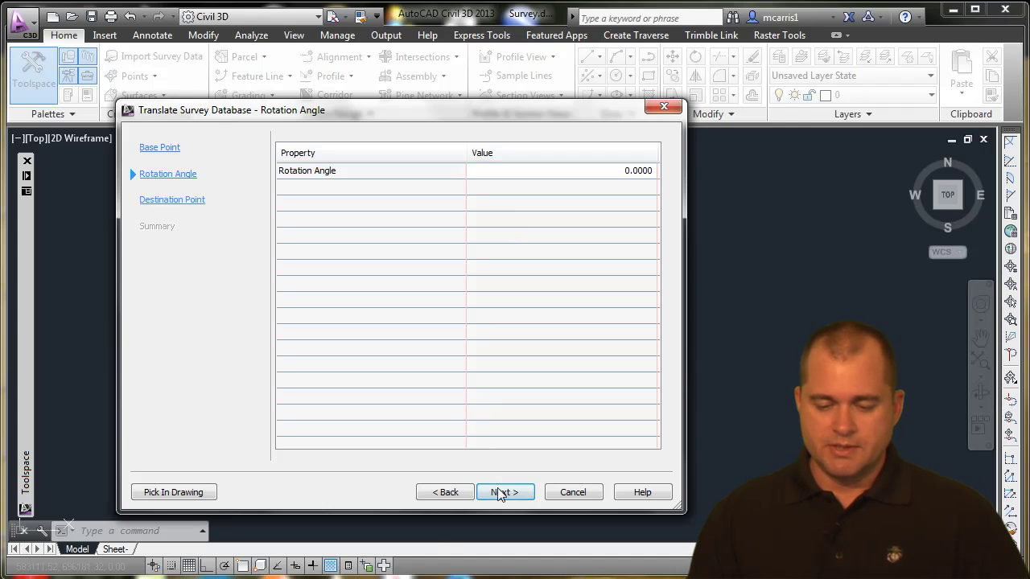
pyautogui.click(504, 492)
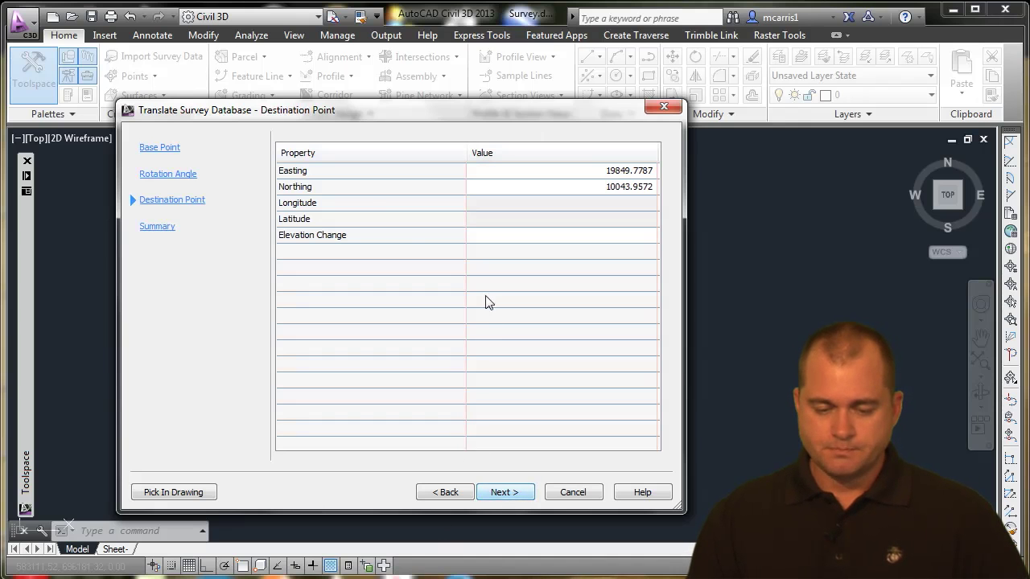
# Node-snap to point 10002 for destination Easting 583138.2590, Northing 696376.1540.
pyautogui.click(193, 491)
pyautogui.scroll(5, 363, 298)
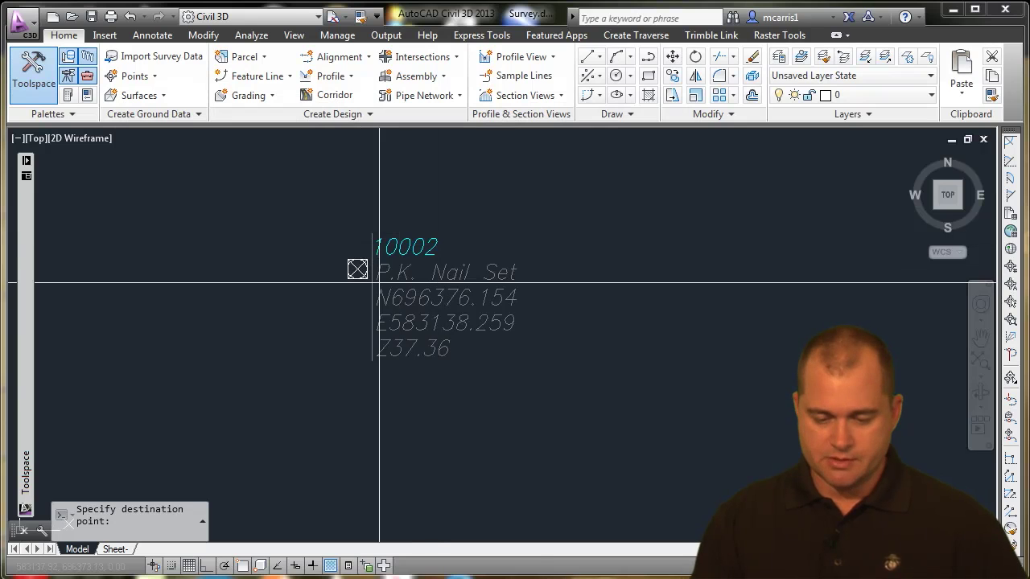
pyautogui.keyDown('shift'); pyautogui.rightClick(380, 283); pyautogui.keyUp('shift')
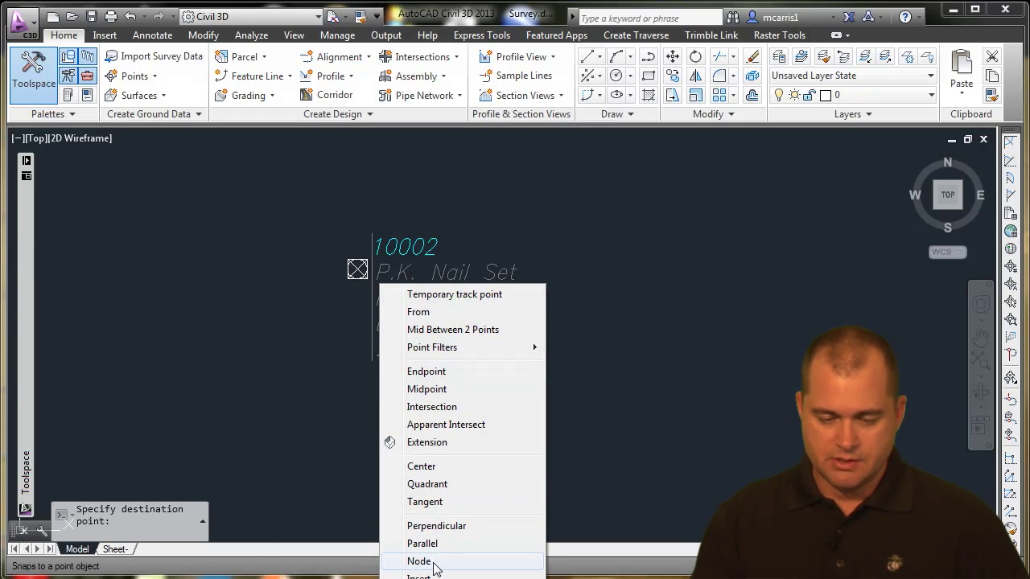
pyautogui.click(434, 562)
pyautogui.click(357, 269)
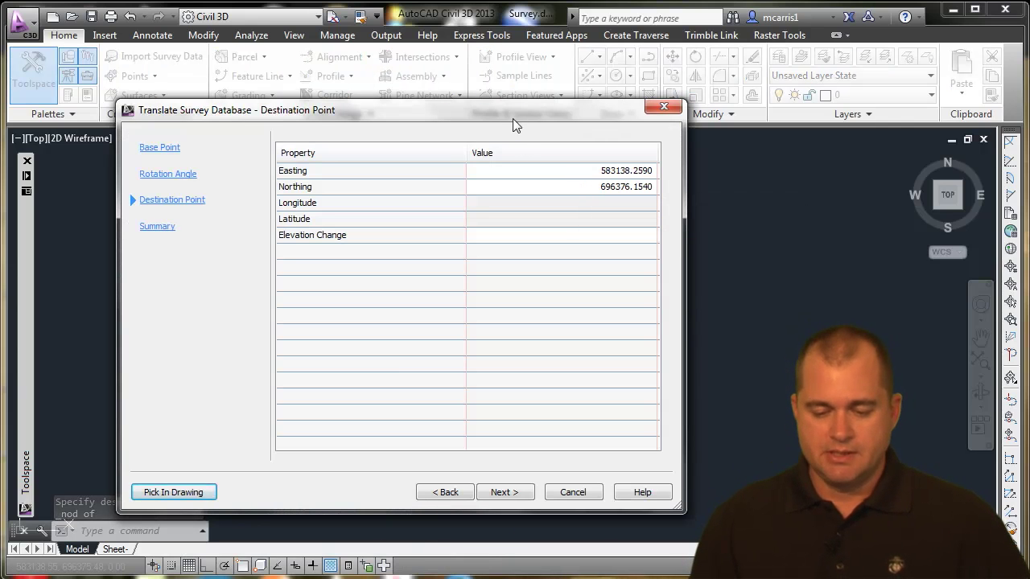
# Reposition the dialog to check point 10002 and begin editing the Elevation Change value.
pyautogui.moveTo(515, 121); pyautogui.dragTo(510, 360)
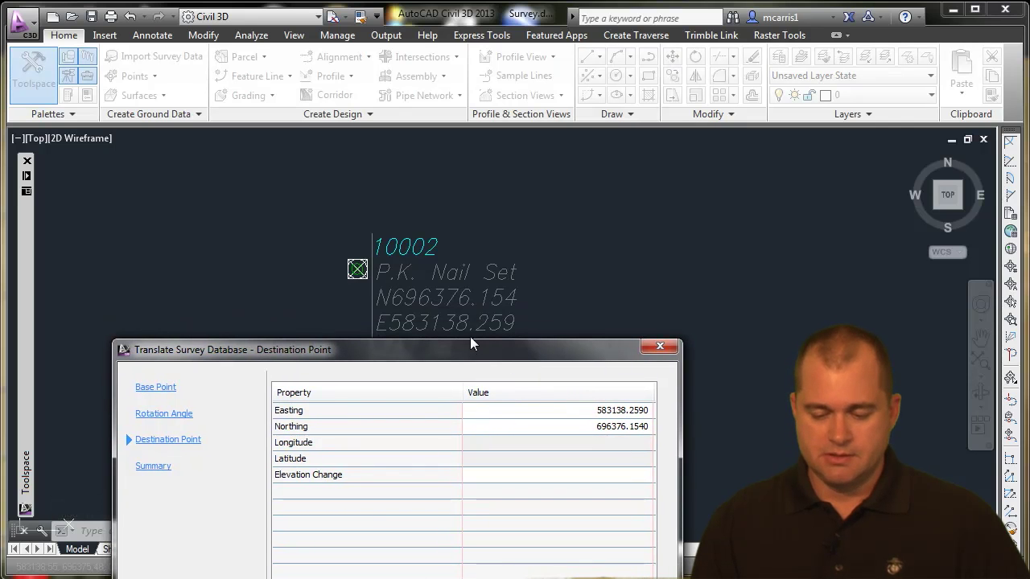
pyautogui.moveTo(472, 348); pyautogui.dragTo(445, 355)
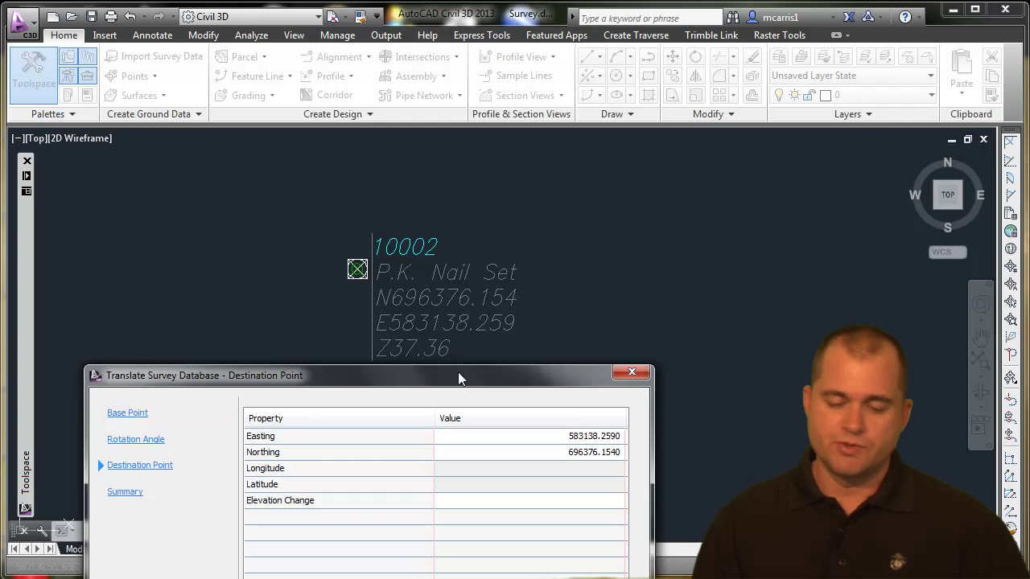
pyautogui.moveTo(457, 372); pyautogui.dragTo(446, 74)
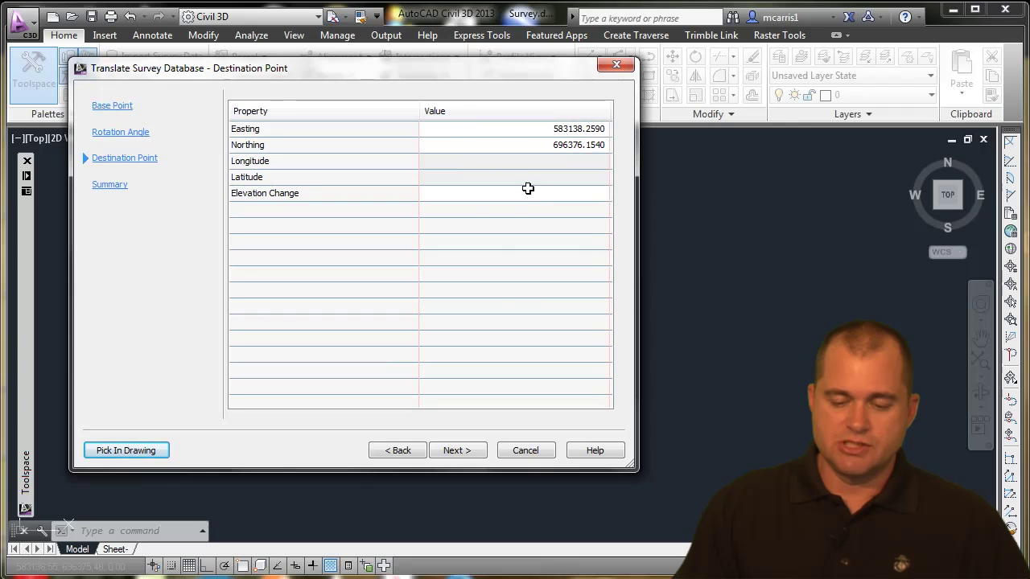
pyautogui.click(543, 193)
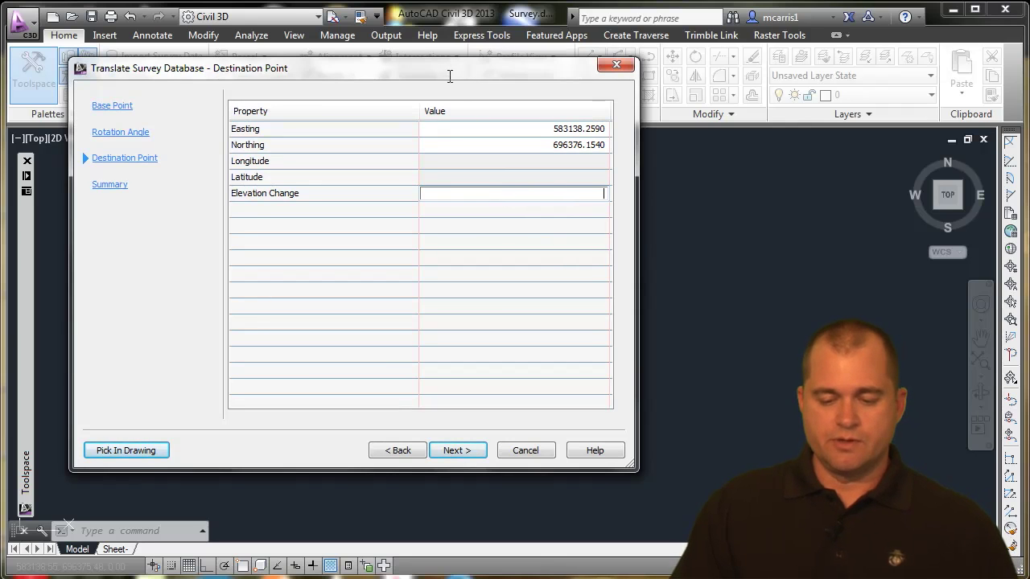
# Recheck the base point values, then enter -62.465 as the Elevation Change.
pyautogui.click(401, 451)
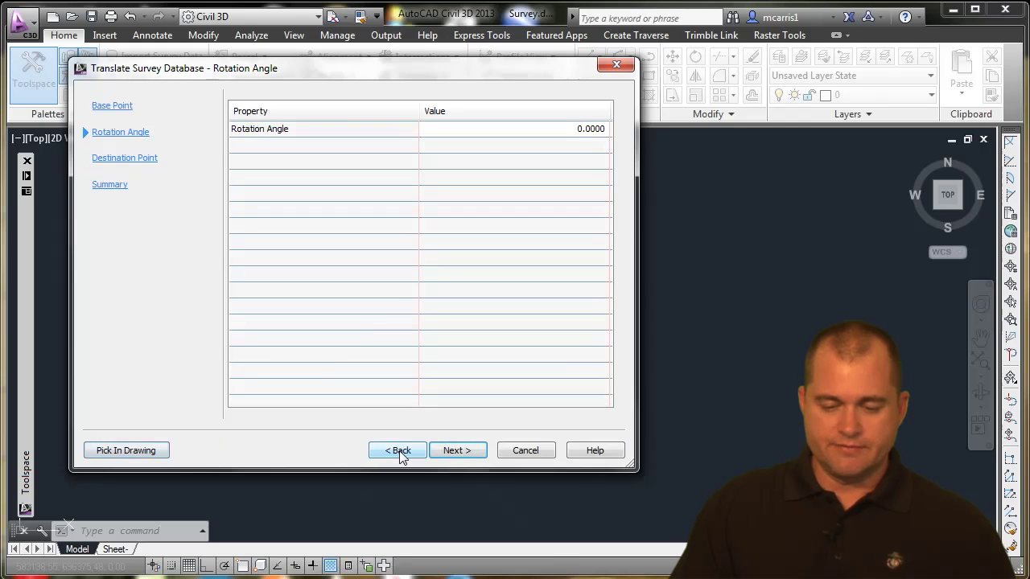
pyautogui.click(399, 450)
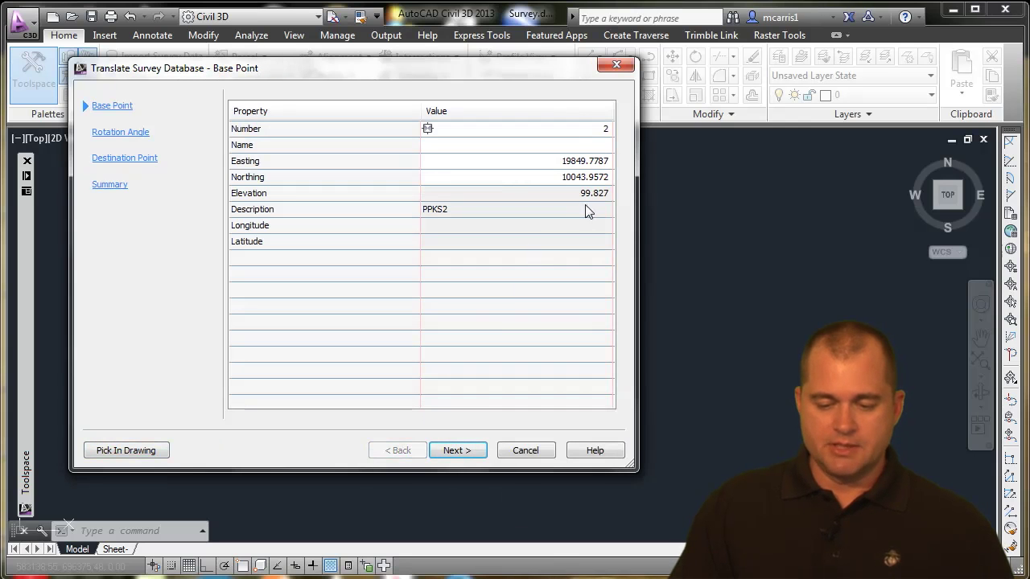
pyautogui.click(456, 453)
pyautogui.click(454, 455)
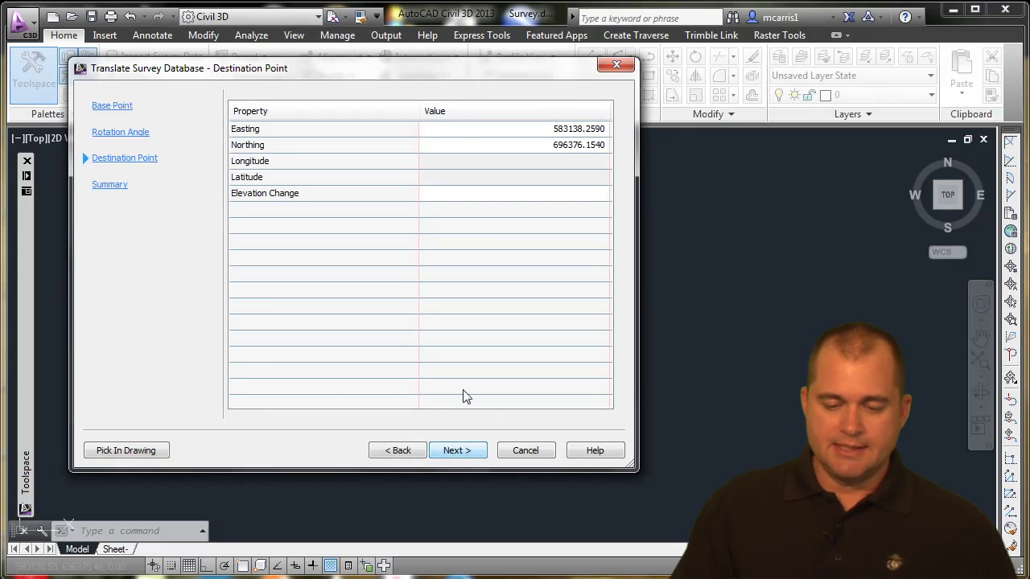
pyautogui.moveTo(472, 84)
pyautogui.mouseDown()
pyautogui.moveTo(462, 444)
pyautogui.moveTo(473, 380)
pyautogui.moveTo(464, 392)
pyautogui.mouseUp()
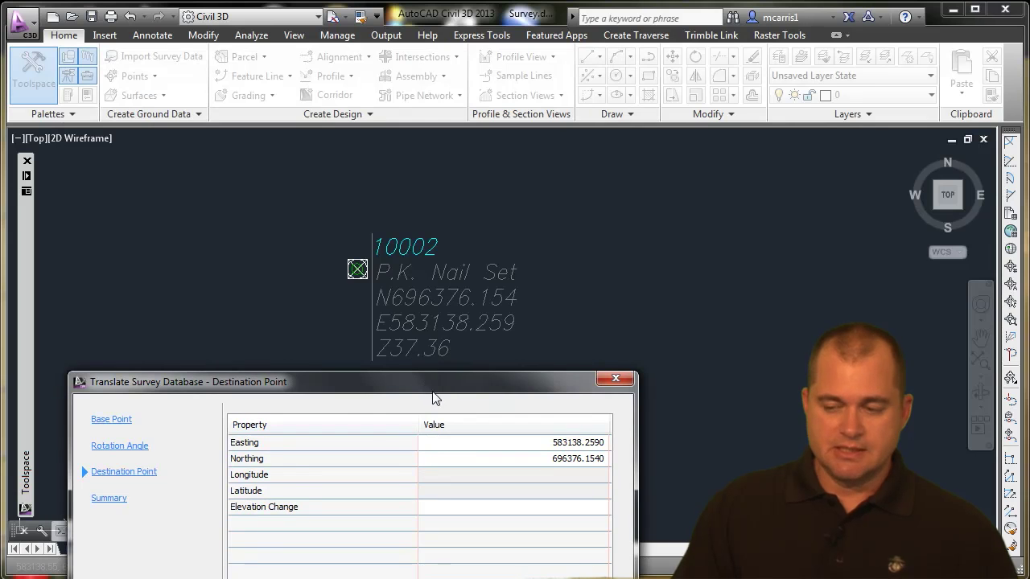
pyautogui.moveTo(433, 396); pyautogui.dragTo(493, 115)
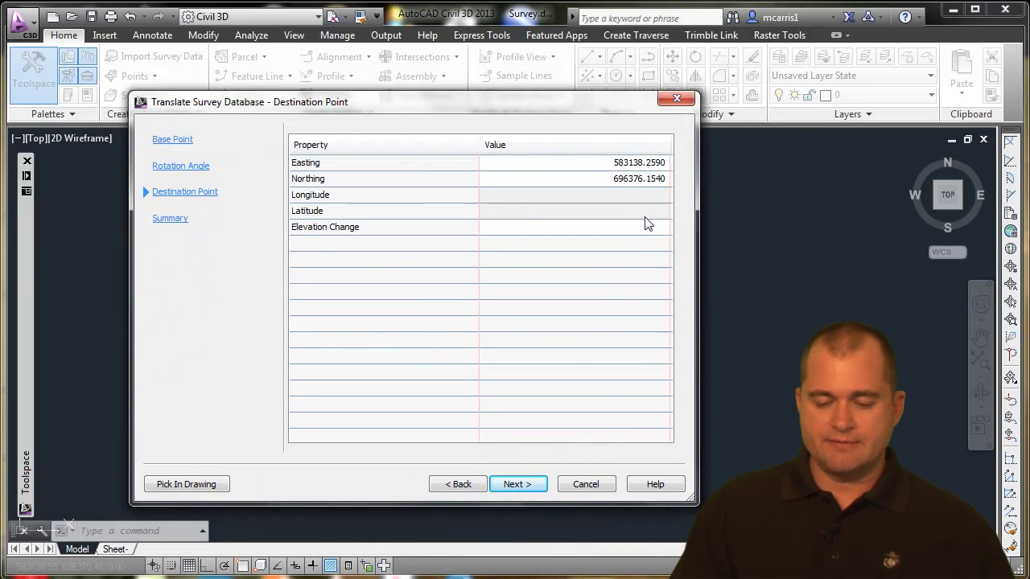
pyautogui.click(630, 226)
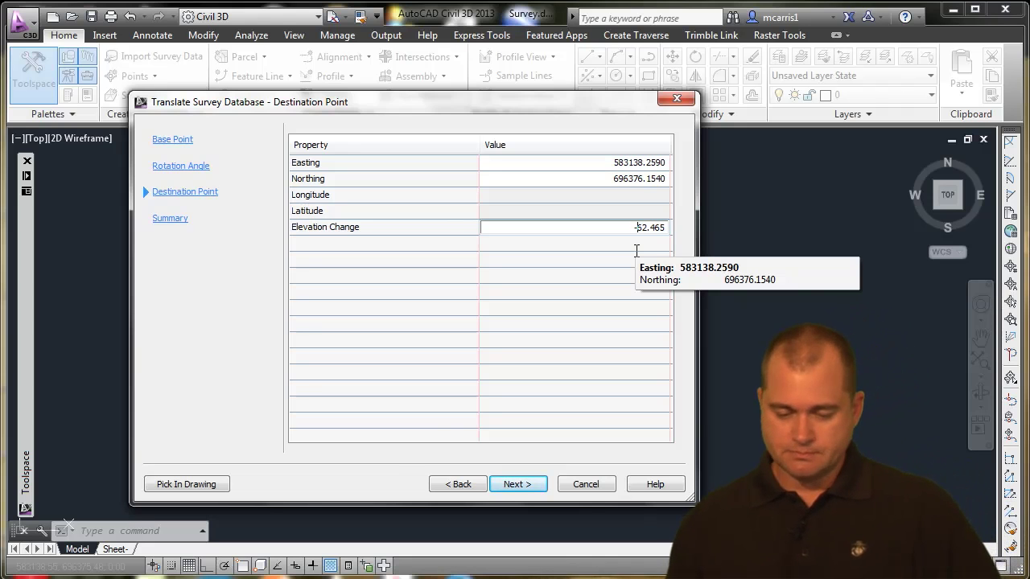
# Review the summary and apply the translation (Easting 563288.480, Northing 686332.197, elevation -62.465).
pyautogui.click(514, 482)
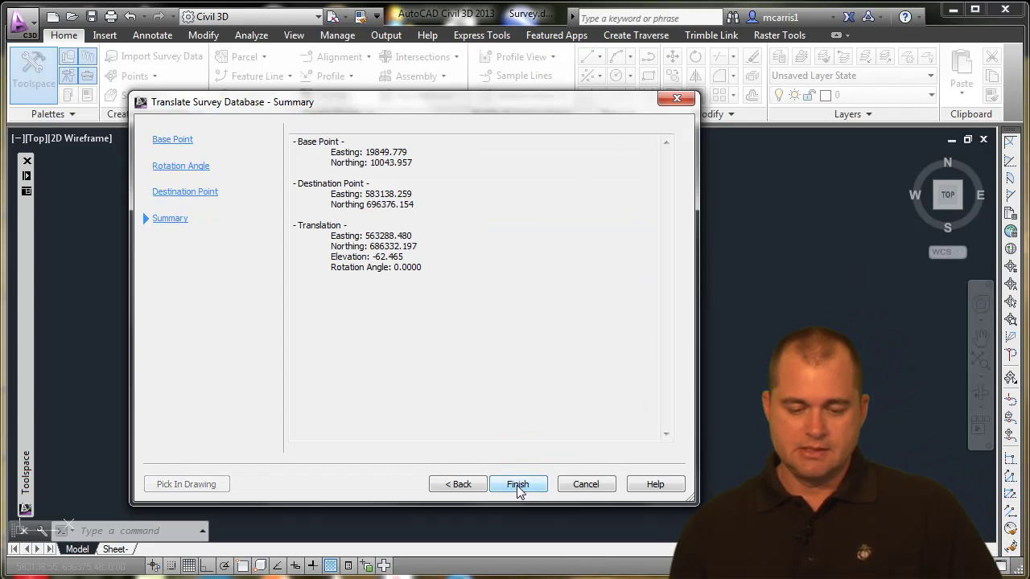
pyautogui.click(517, 485)
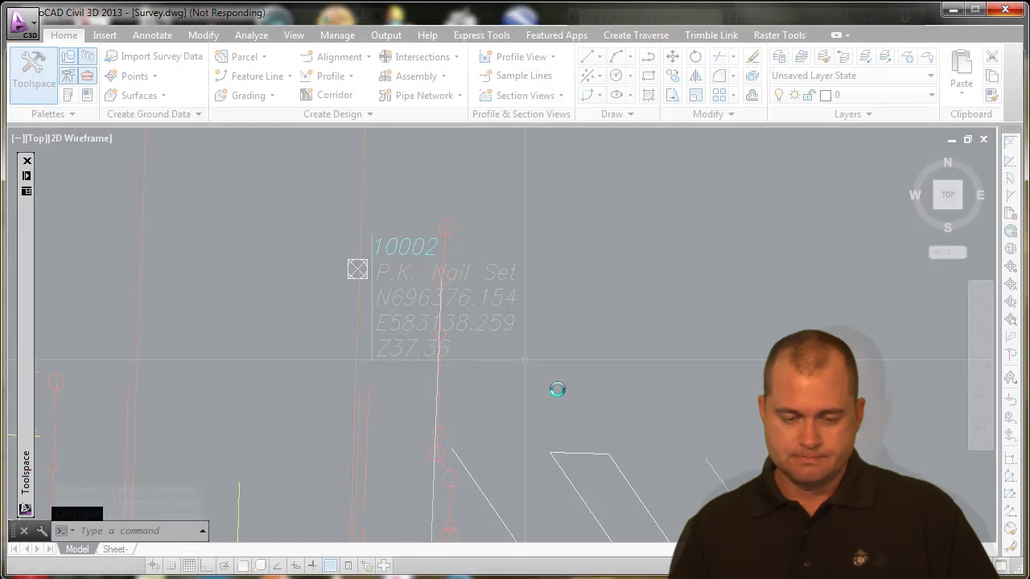
# Zoom to the drawing extents with Z, E.
pyautogui.write('z')
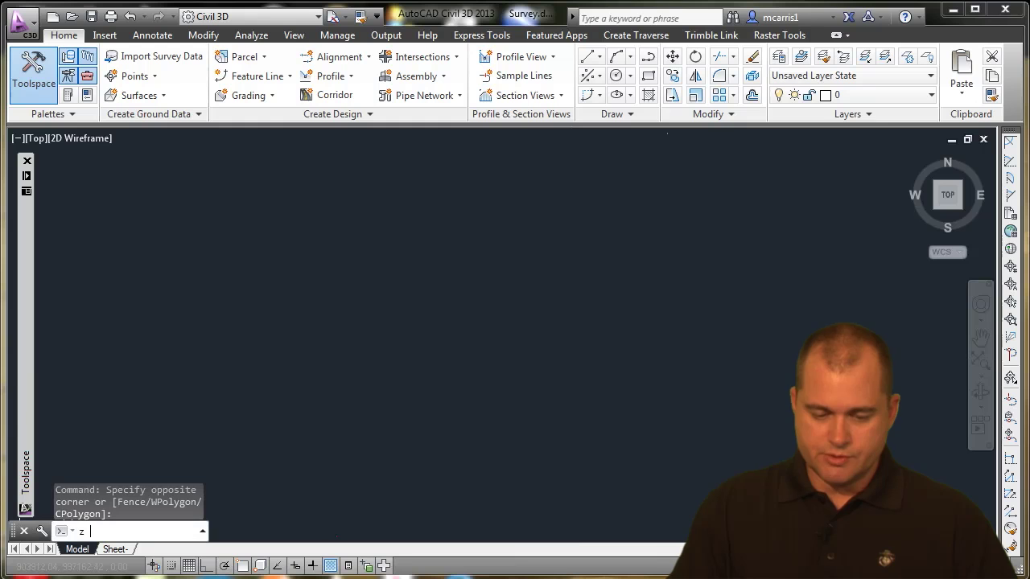
pyautogui.press('Return')
pyautogui.write('e')
pyautogui.press('Return')
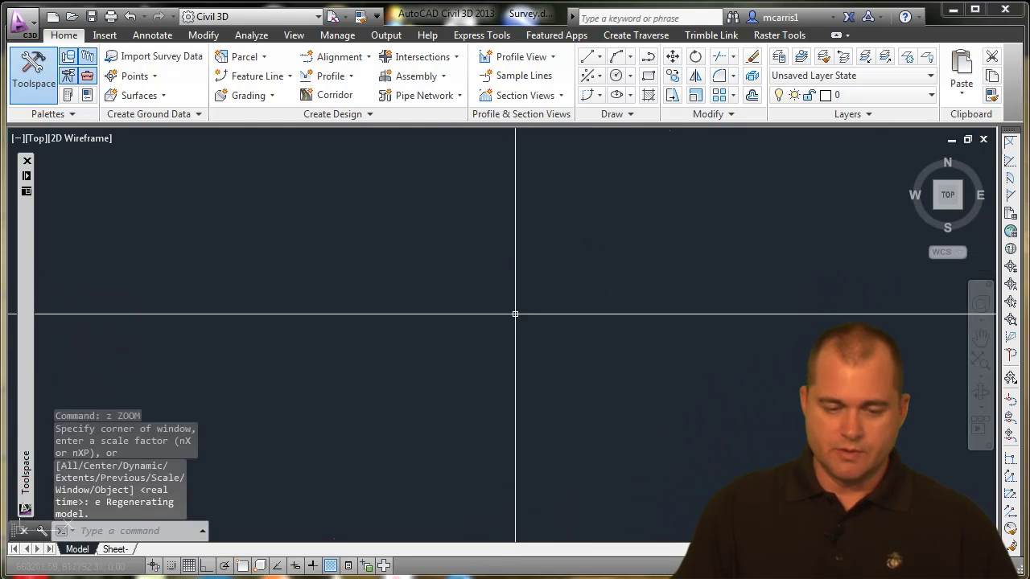
# Re-import VRS_83-88.csv, overwriting duplicate point numbers.
pyautogui.moveTo(27, 322)
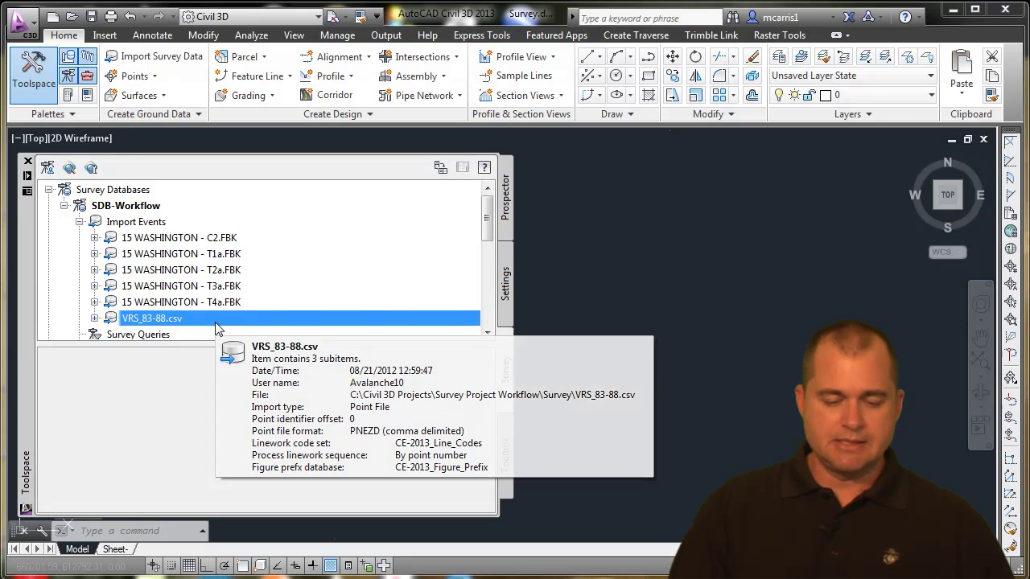
pyautogui.rightClick(207, 321)
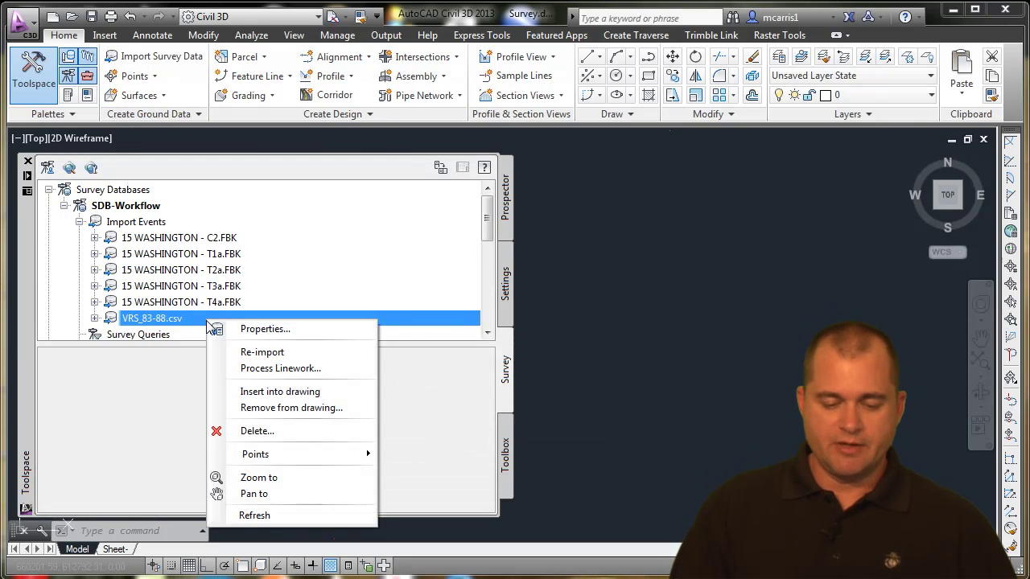
pyautogui.click(241, 348)
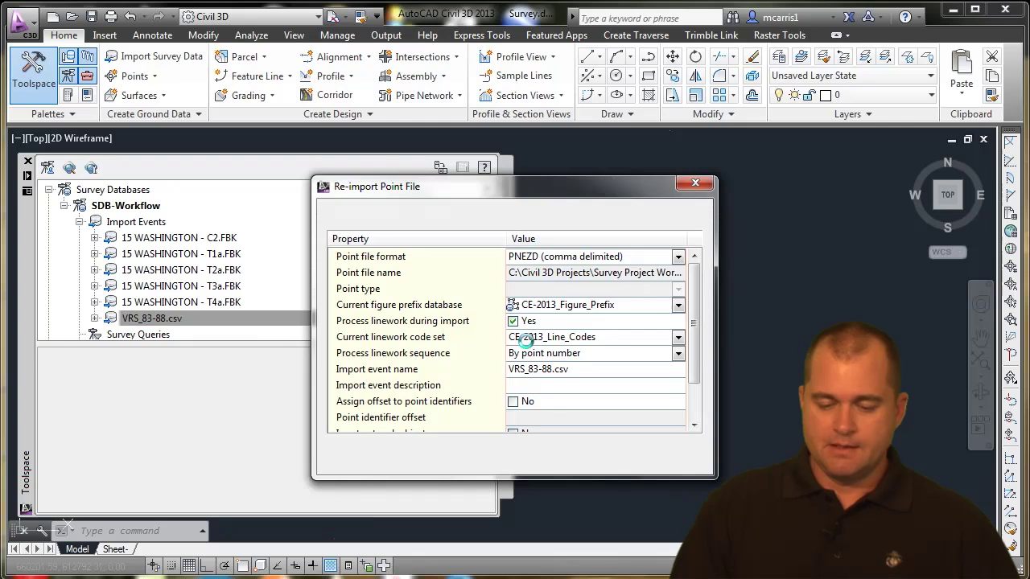
pyautogui.click(536, 455)
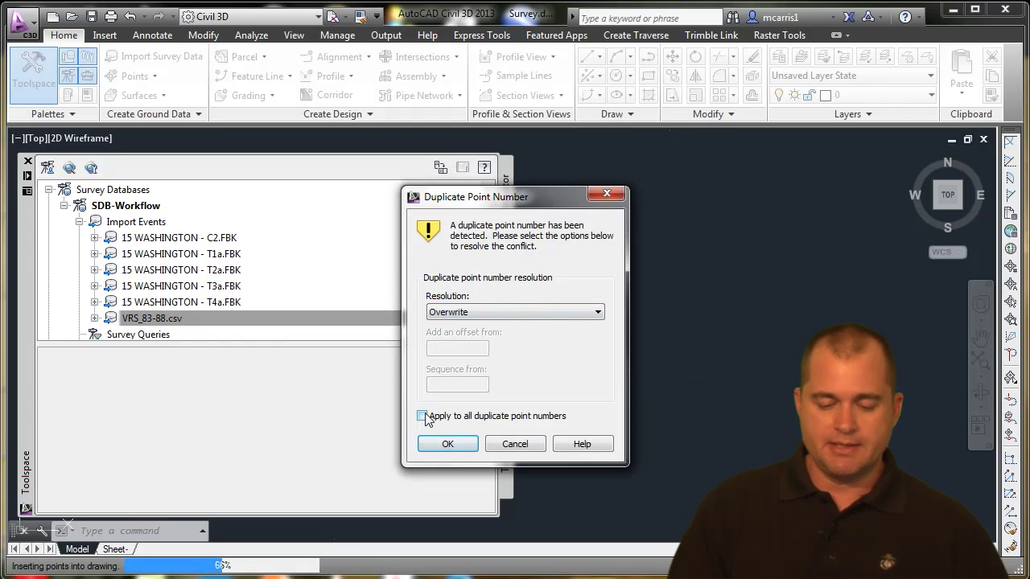
pyautogui.click(448, 447)
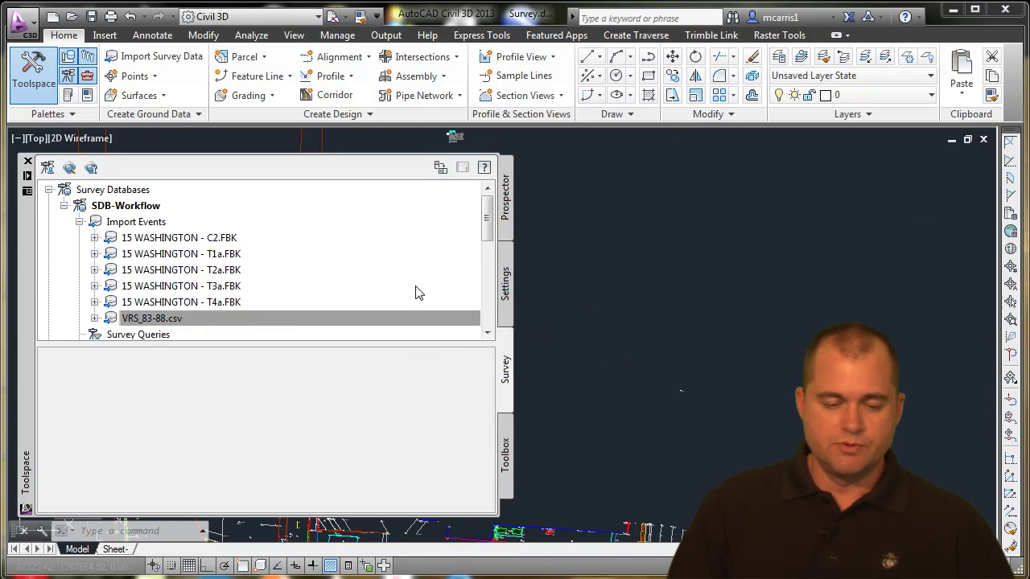
pyautogui.click(26, 177)
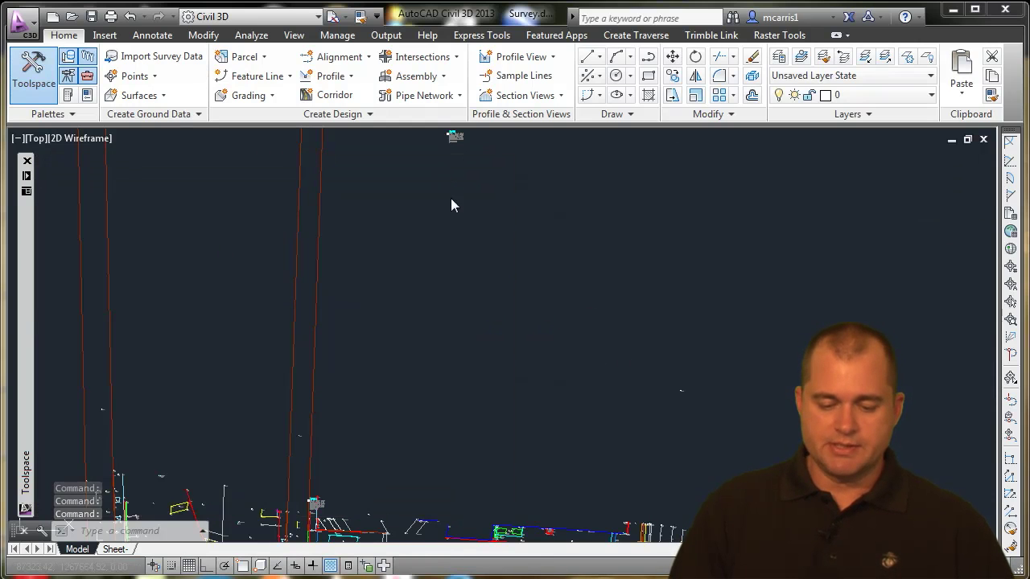
pyautogui.scroll(-4, 428, 370)
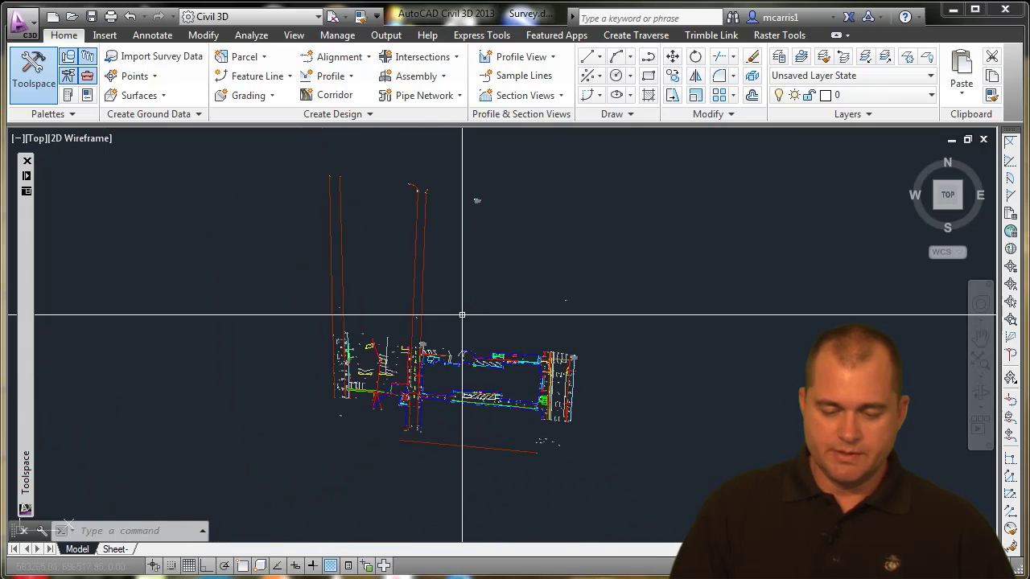
pyautogui.scroll(8, 422, 345)
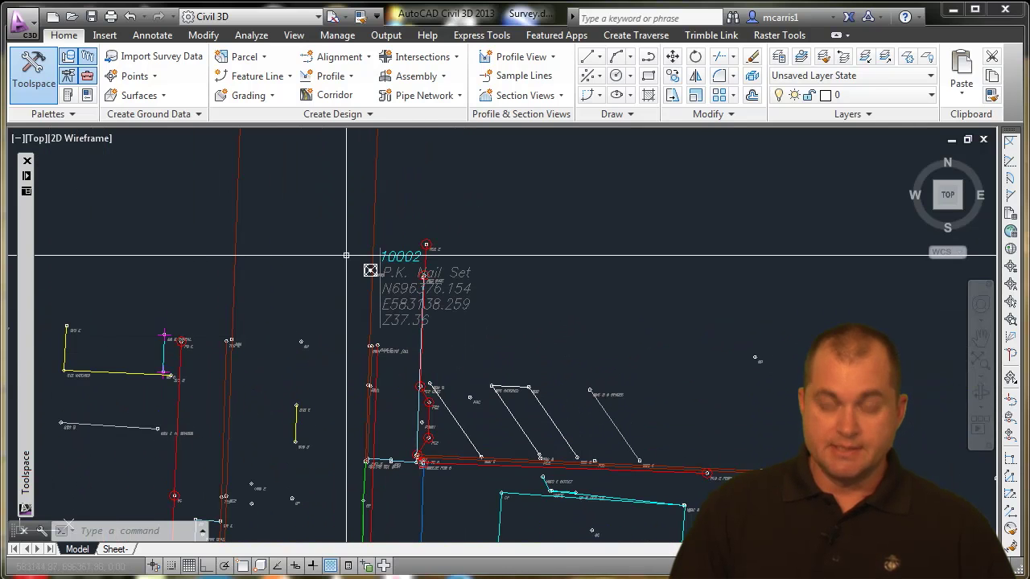
pyautogui.scroll(-6, 382, 274)
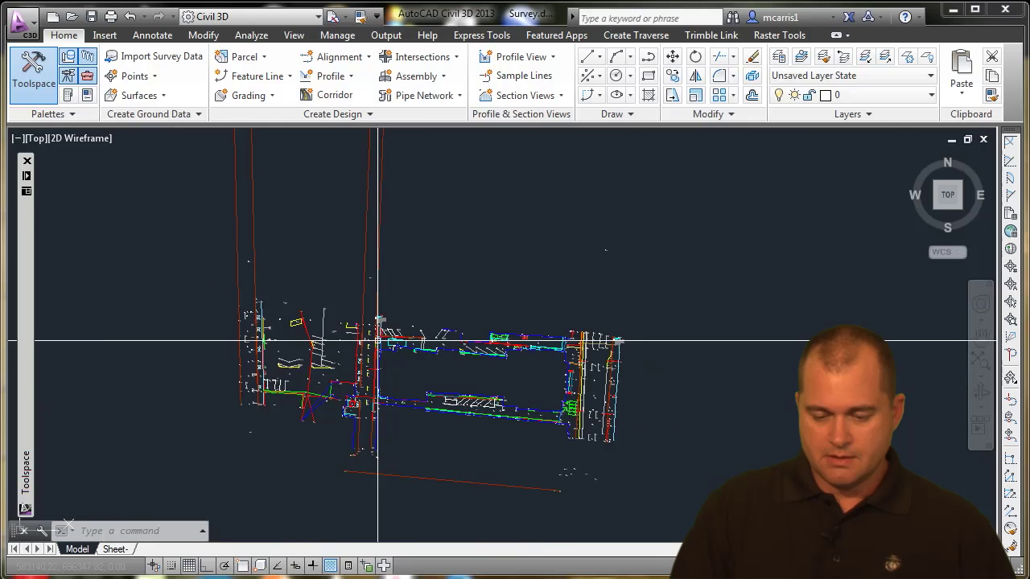
pyautogui.scroll(6, 614, 357)
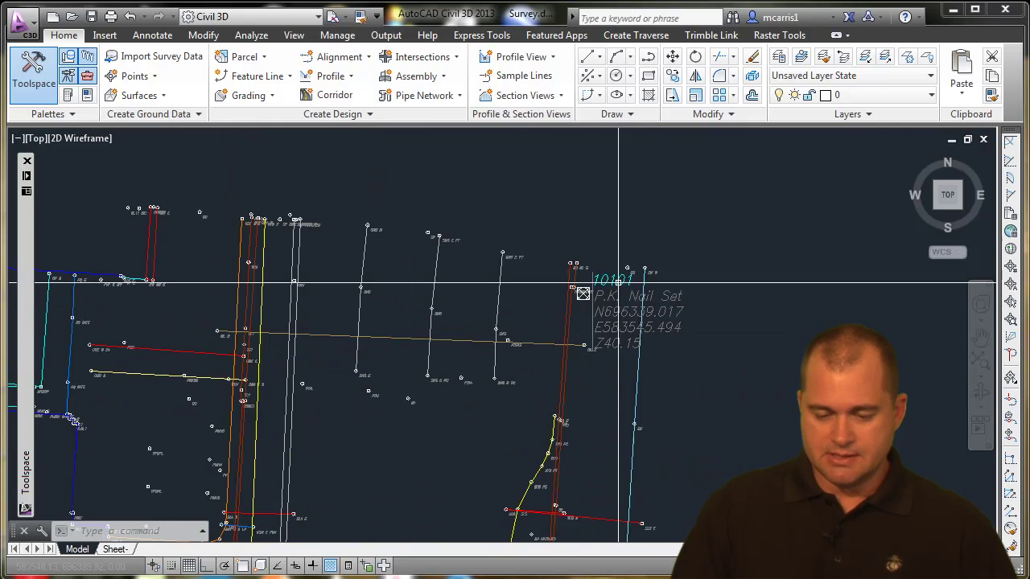
pyautogui.scroll(-6, 596, 318)
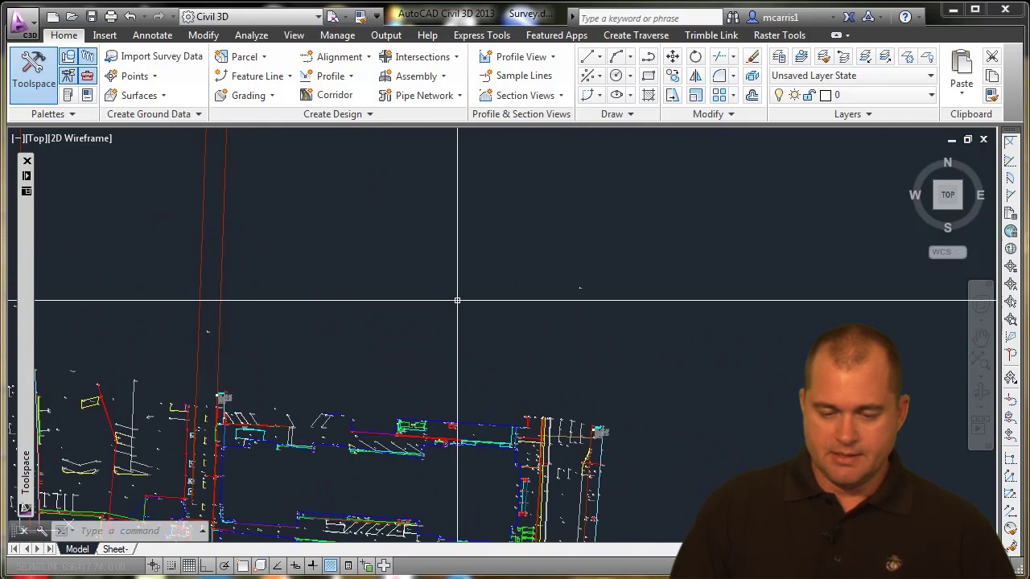
pyautogui.scroll(-3, 434, 274)
pyautogui.scroll(8, 420, 201)
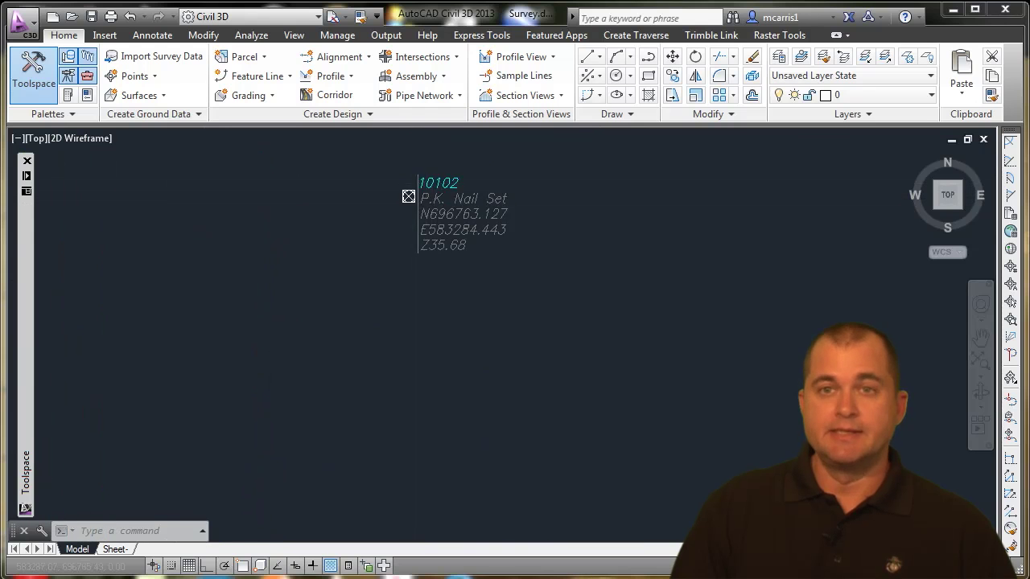
pyautogui.scroll(-8, 381, 292)
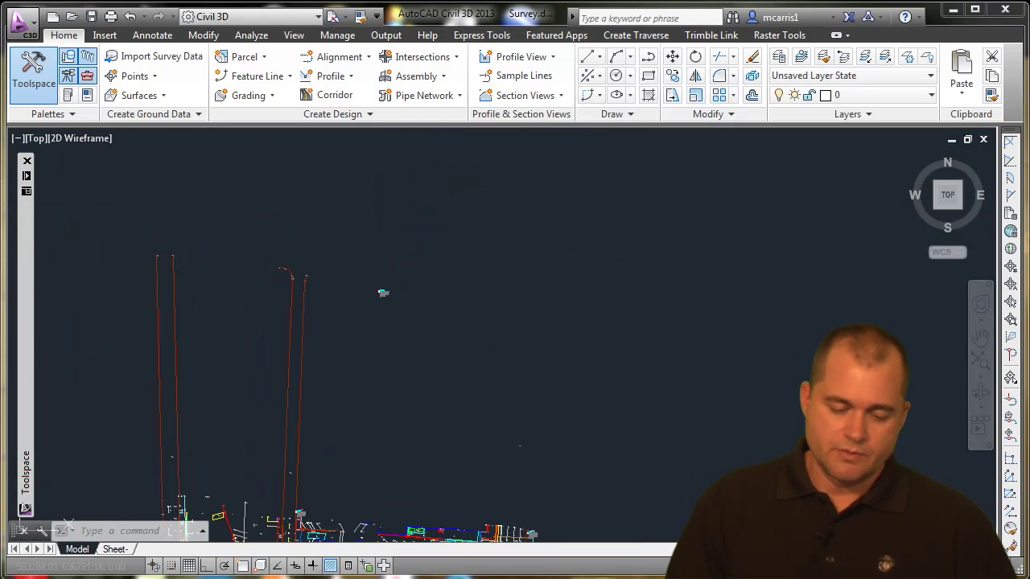
pyautogui.moveTo(385, 350); pyautogui.dragTo(378, 288, button='middle')
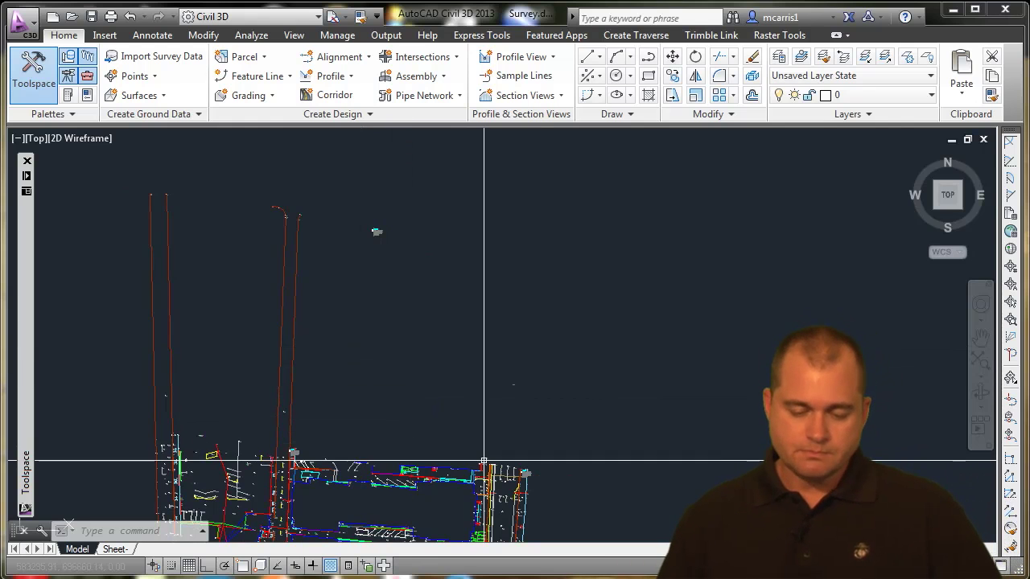
pyautogui.scroll(3, 503, 381)
pyautogui.moveTo(282, 145)
pyautogui.mouseDown(button='middle')
pyautogui.moveTo(512, 379)
pyautogui.moveTo(242, 324)
pyautogui.mouseUp(button='middle')
pyautogui.scroll(6, 529, 378)
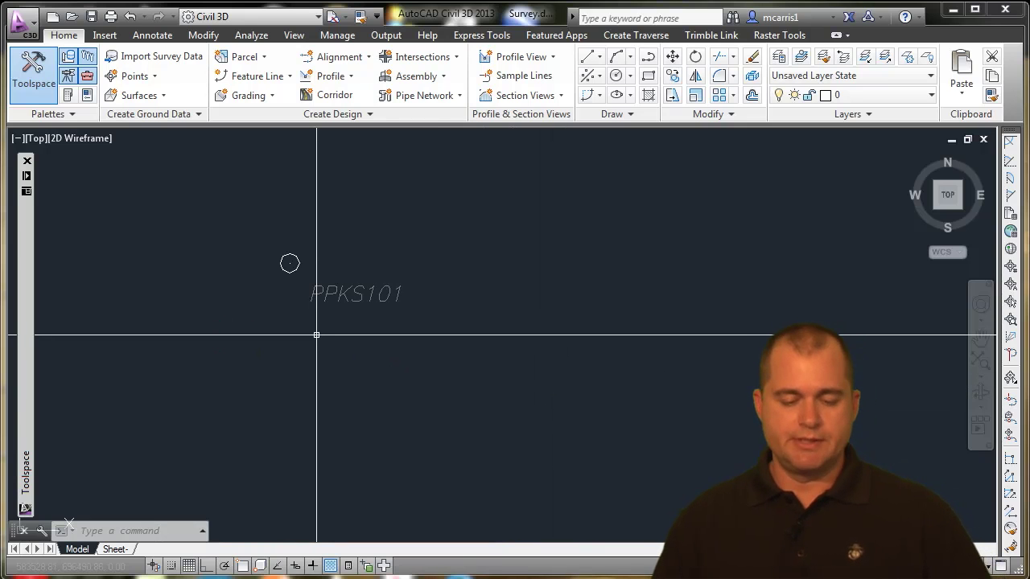
pyautogui.scroll(-5, 317, 338)
pyautogui.moveTo(280, 387); pyautogui.dragTo(356, 281, button='middle')
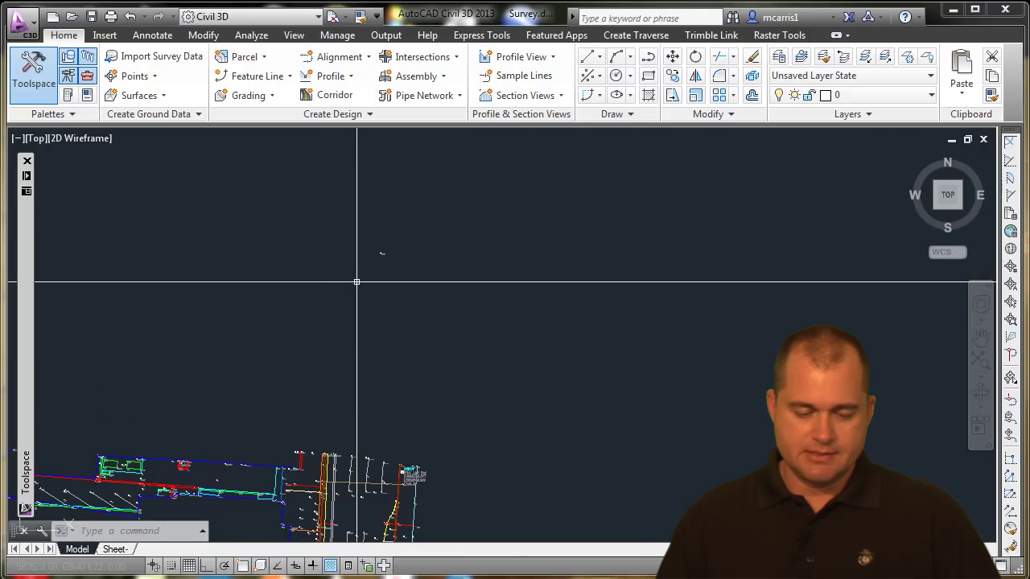
pyautogui.scroll(-1, 338, 314)
pyautogui.moveTo(310, 345); pyautogui.dragTo(489, 327, button='middle')
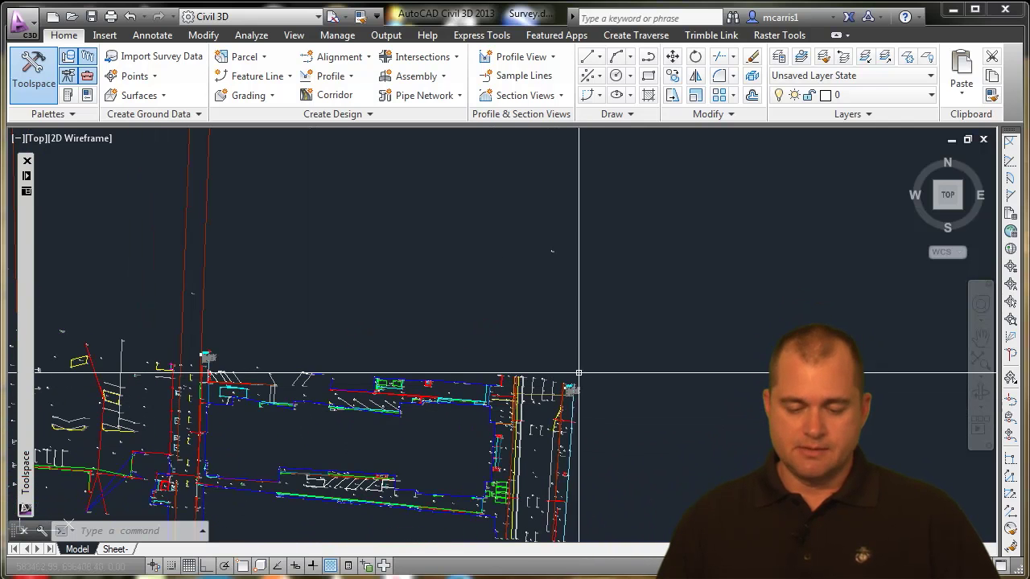
pyautogui.scroll(6, 578, 373)
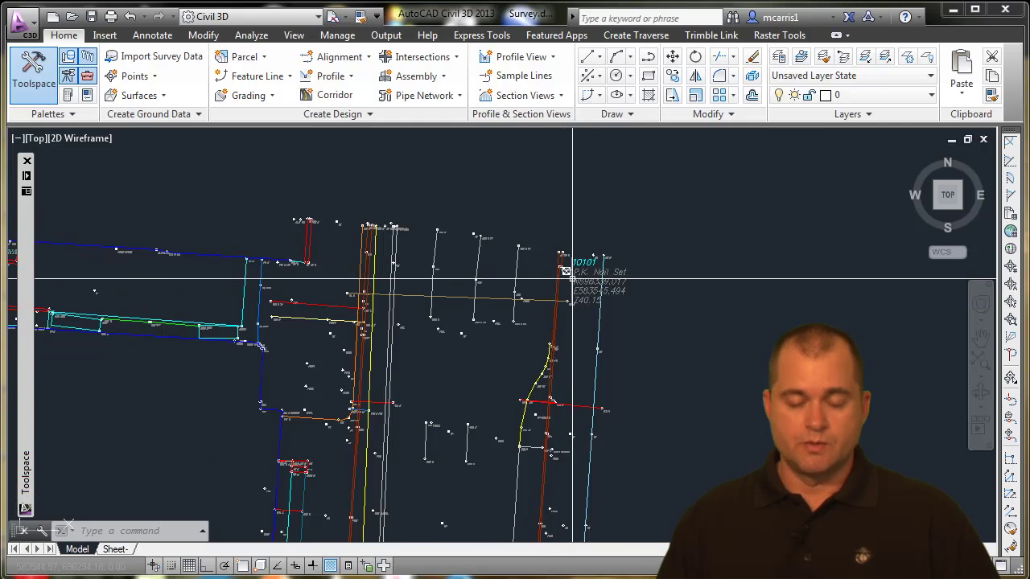
pyautogui.scroll(-8, 563, 284)
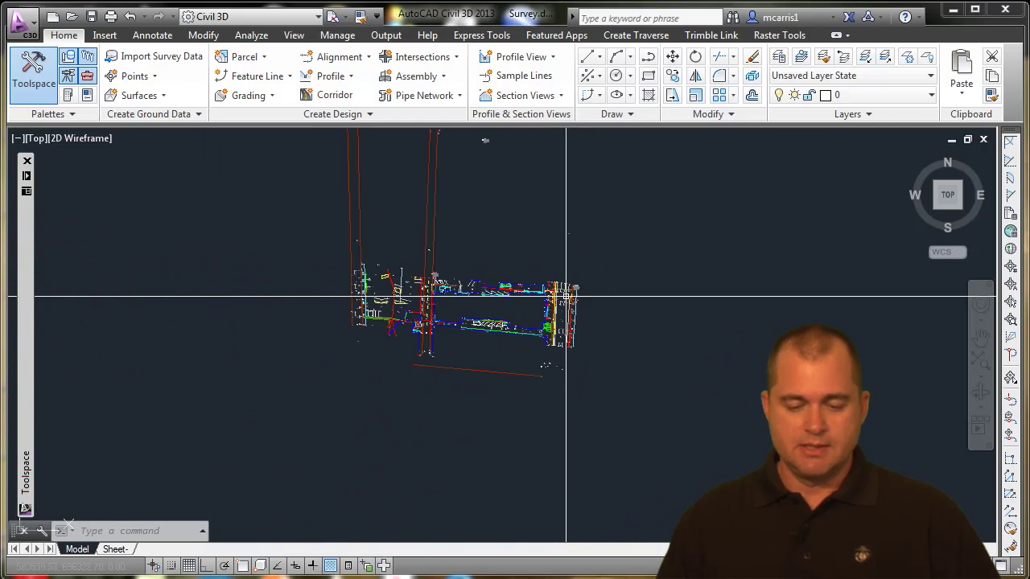
pyautogui.scroll(4, 483, 272)
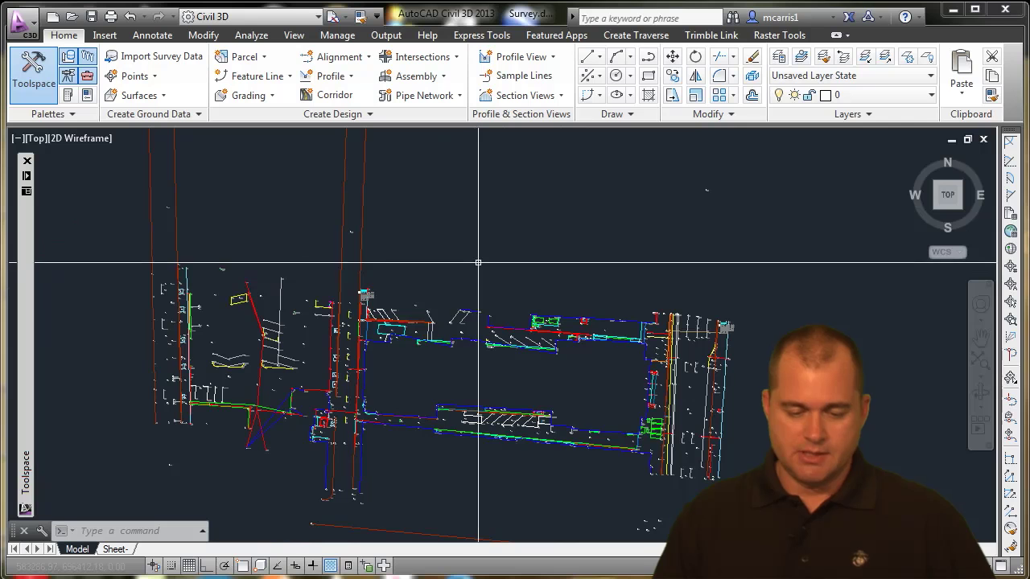
pyautogui.moveTo(512, 266); pyautogui.dragTo(482, 269, button='middle')
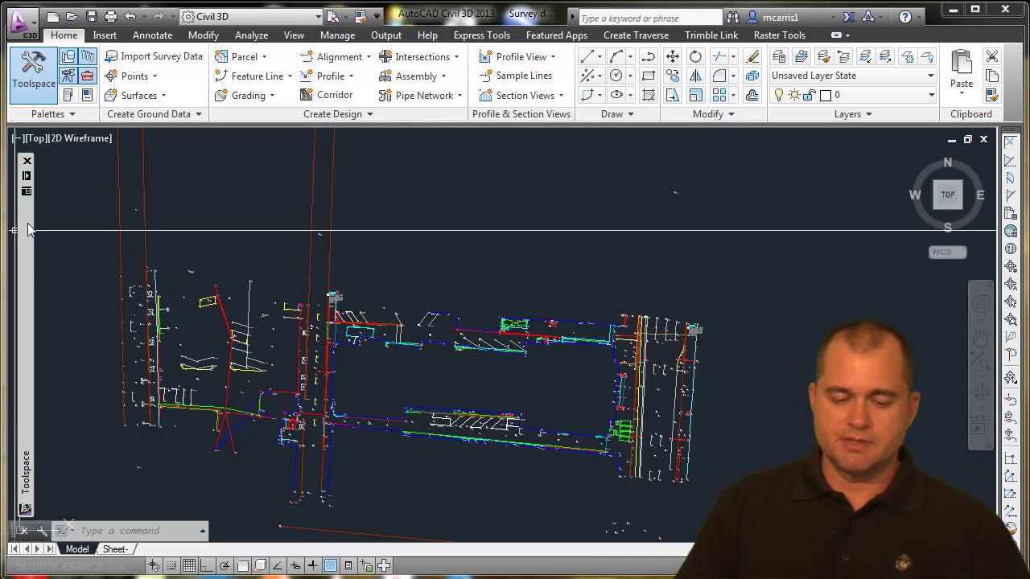
# Start a new SDB-Workflow translation with point 2 as the base point.
pyautogui.moveTo(28, 229)
pyautogui.rightClick(151, 207)
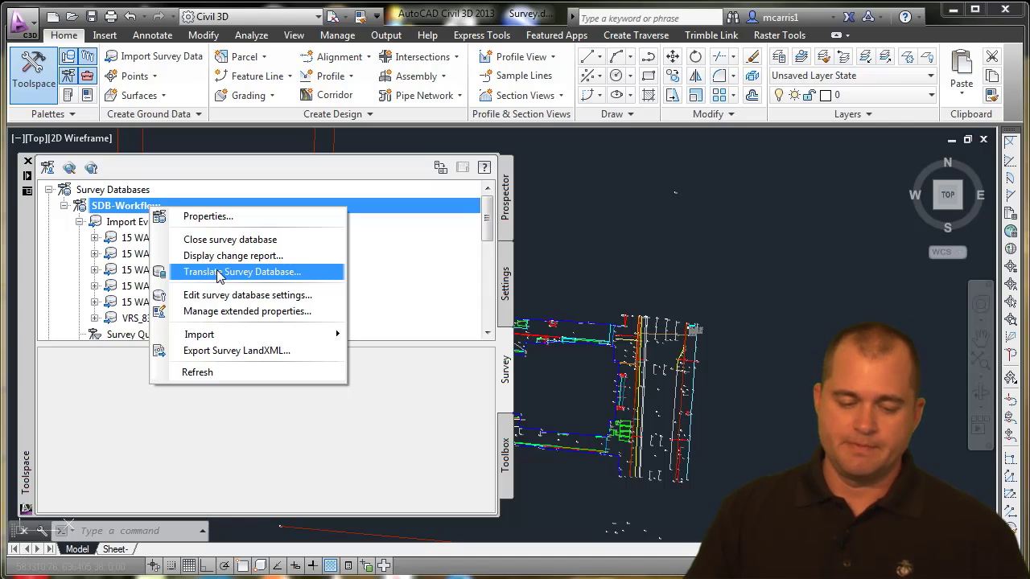
pyautogui.click(219, 276)
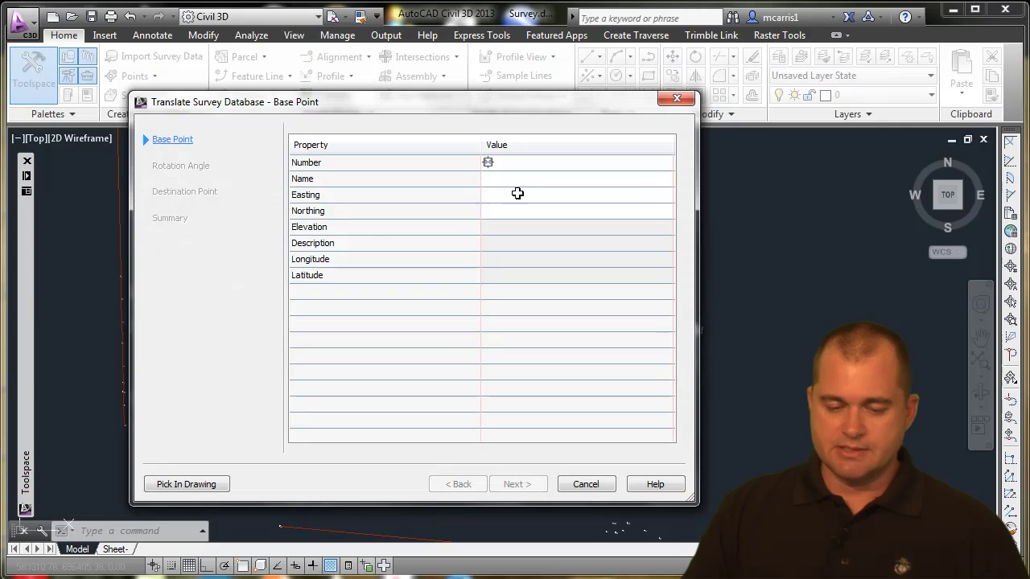
pyautogui.click(543, 164)
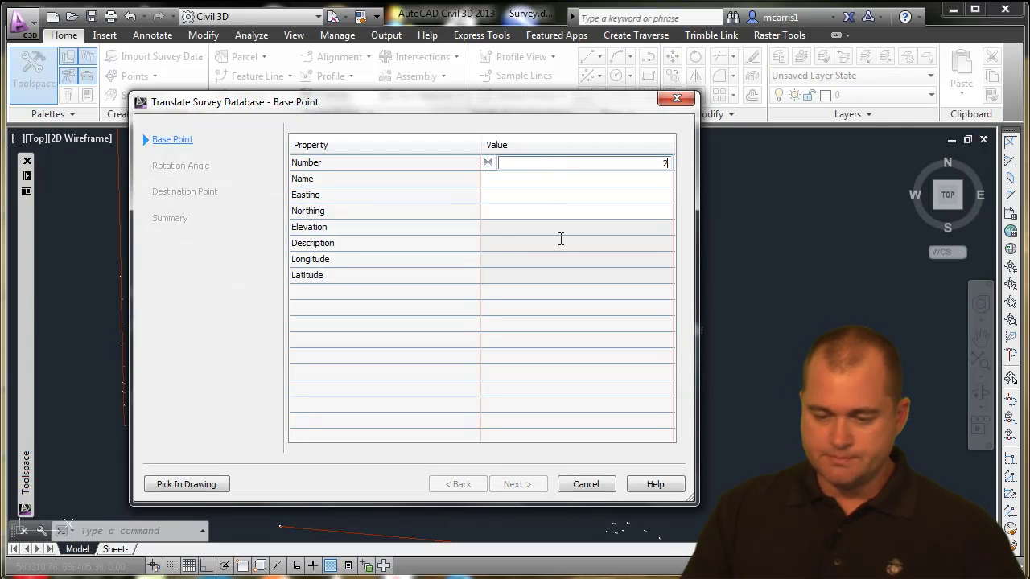
pyautogui.write('2')
pyautogui.press('Return')
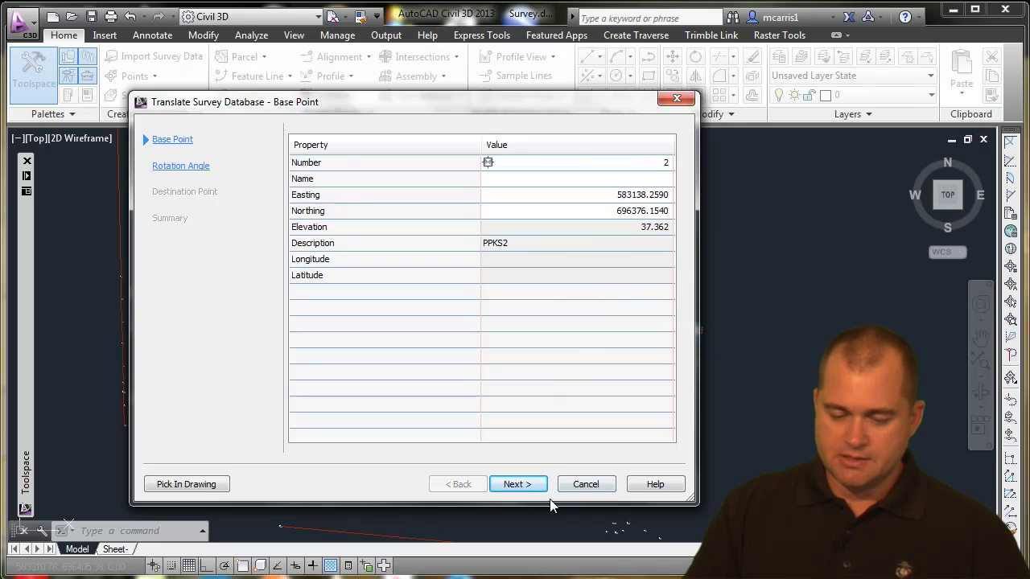
pyautogui.click(518, 486)
# Pick the initial rotation direction in the drawing from point 10002, snapping to point nodes.
pyautogui.click(596, 163)
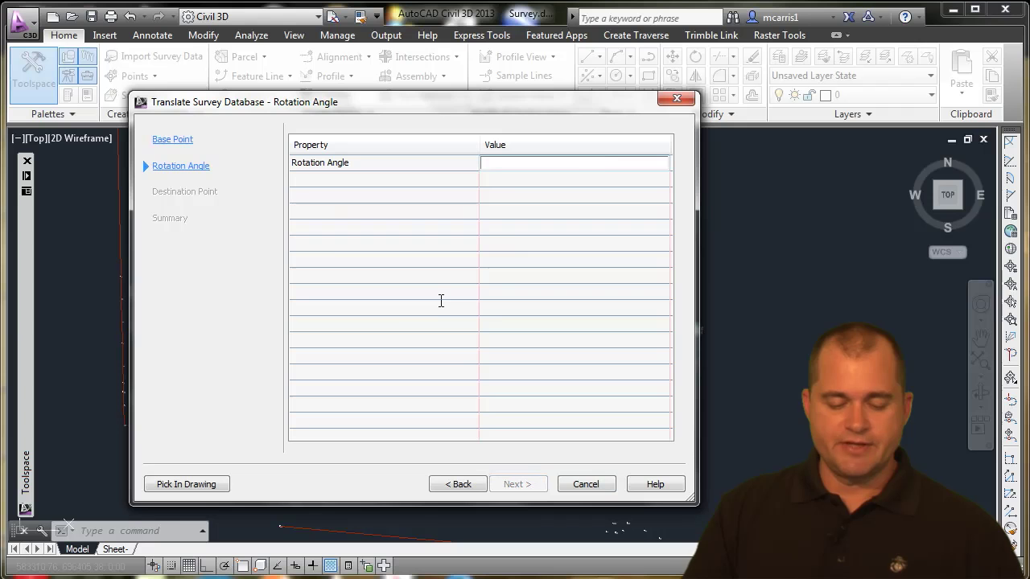
pyautogui.click(207, 485)
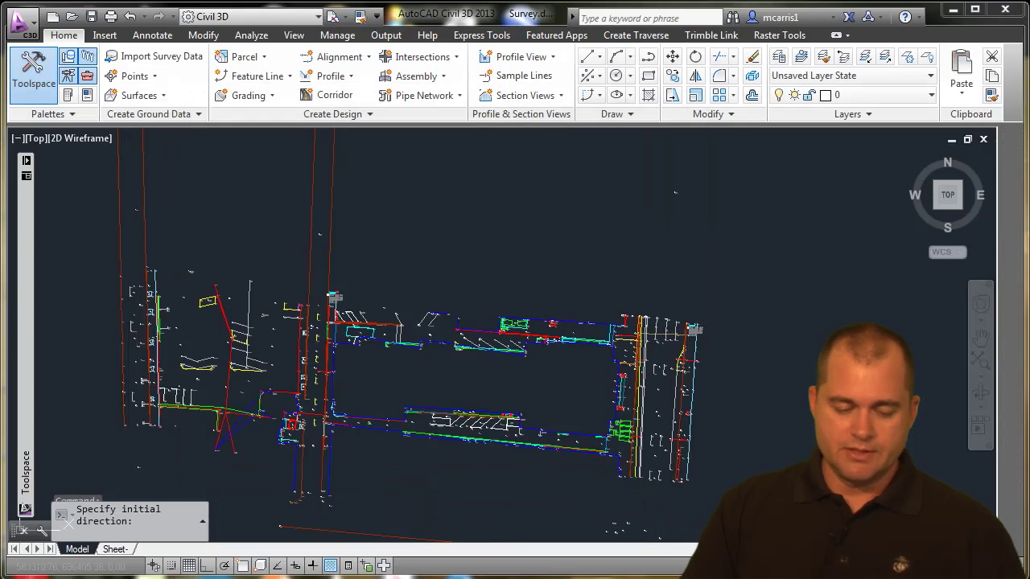
pyautogui.scroll(9, 332, 297)
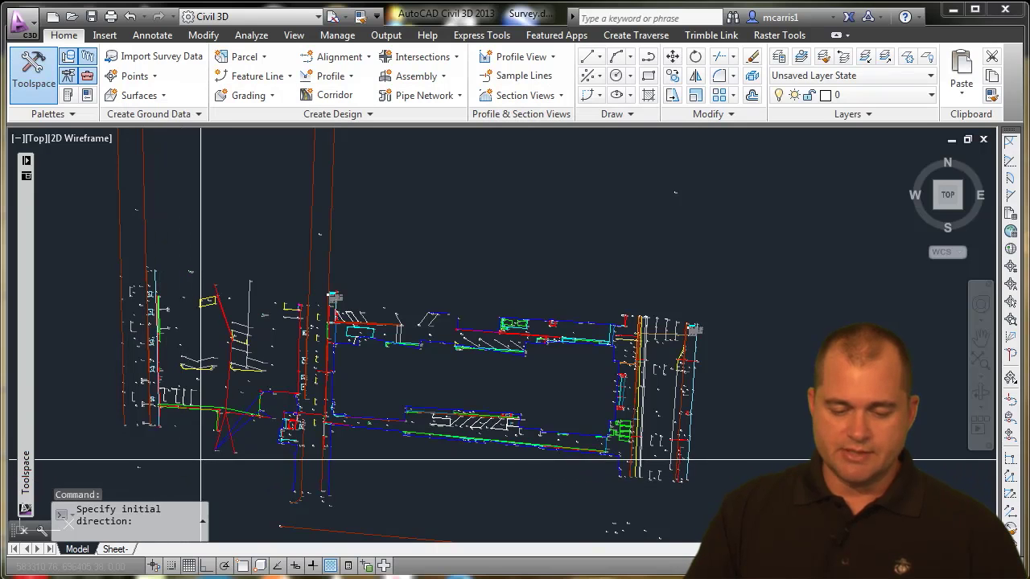
pyautogui.scroll(2, 334, 290)
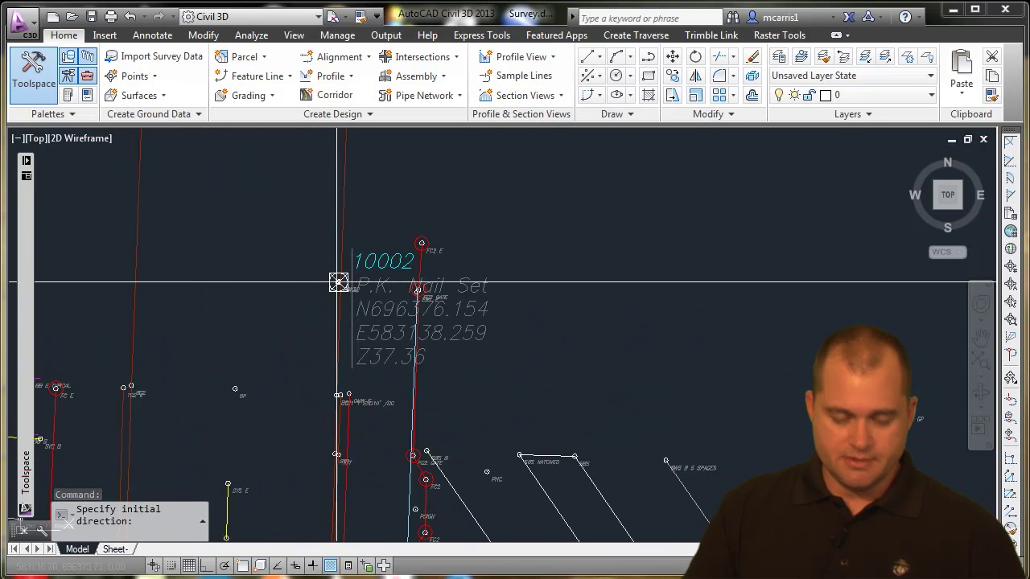
pyautogui.keyDown('shift'); pyautogui.rightClick(338, 281); pyautogui.keyUp('shift')
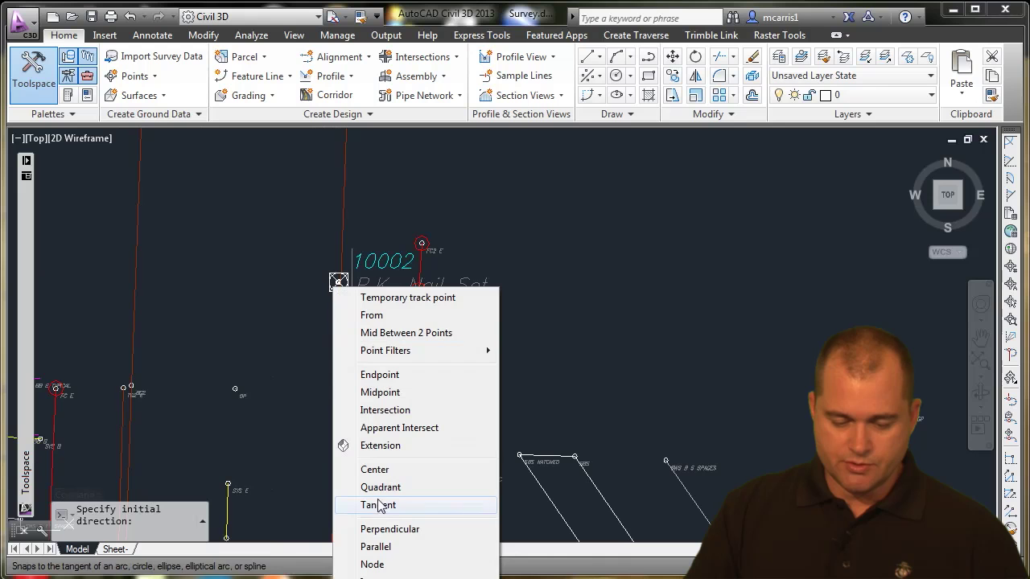
pyautogui.click(374, 565)
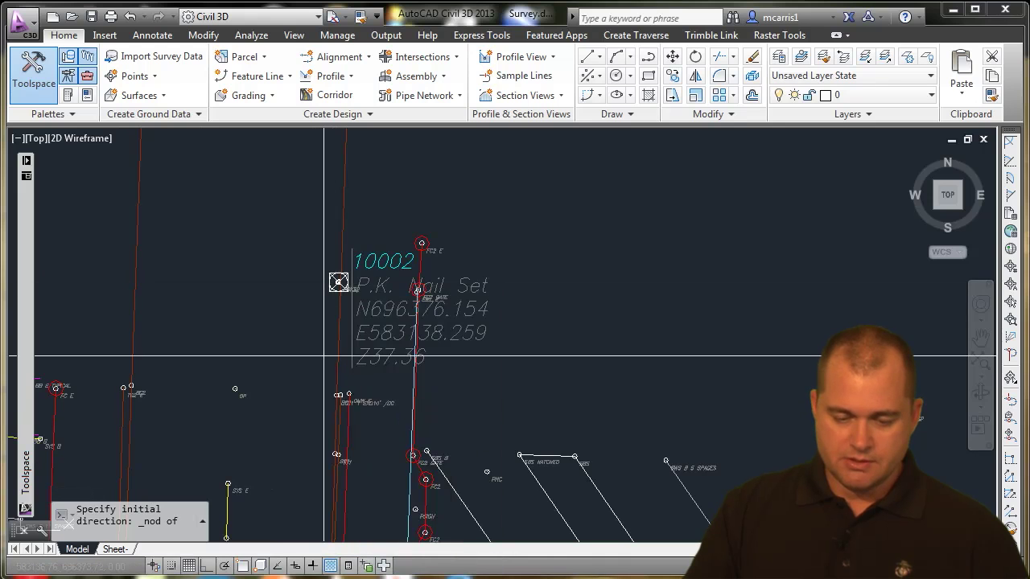
pyautogui.click(326, 296)
pyautogui.scroll(-6, 253, 416)
pyautogui.scroll(-3, 451, 386)
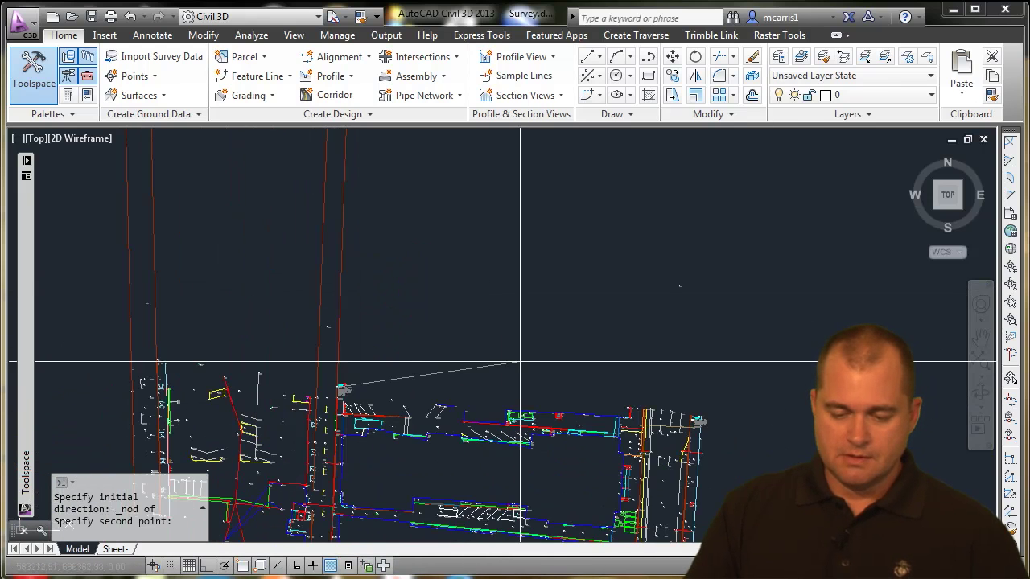
pyautogui.scroll(3, 593, 288)
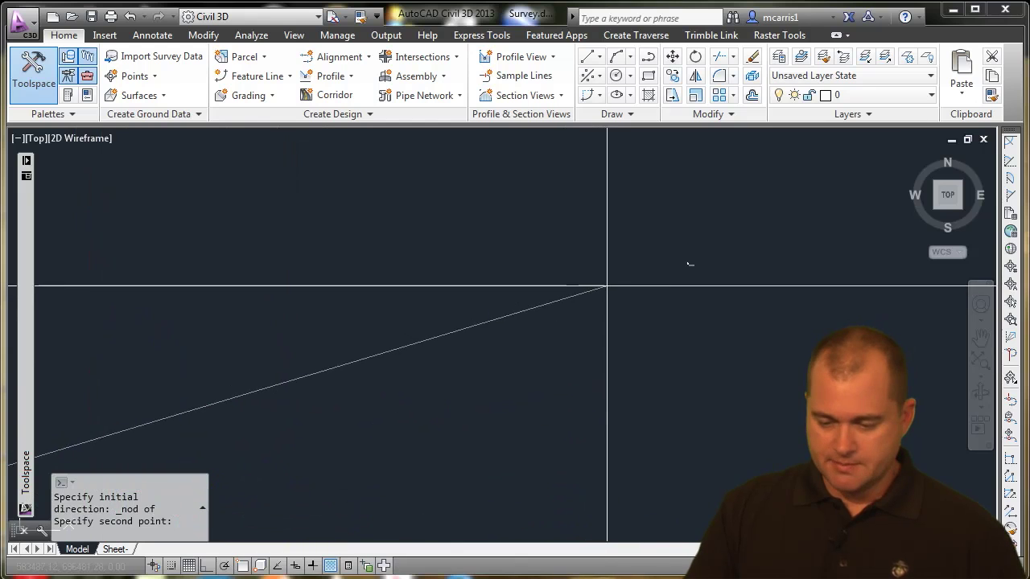
pyautogui.keyDown('shift'); pyautogui.rightClick(618, 291); pyautogui.keyUp('shift')
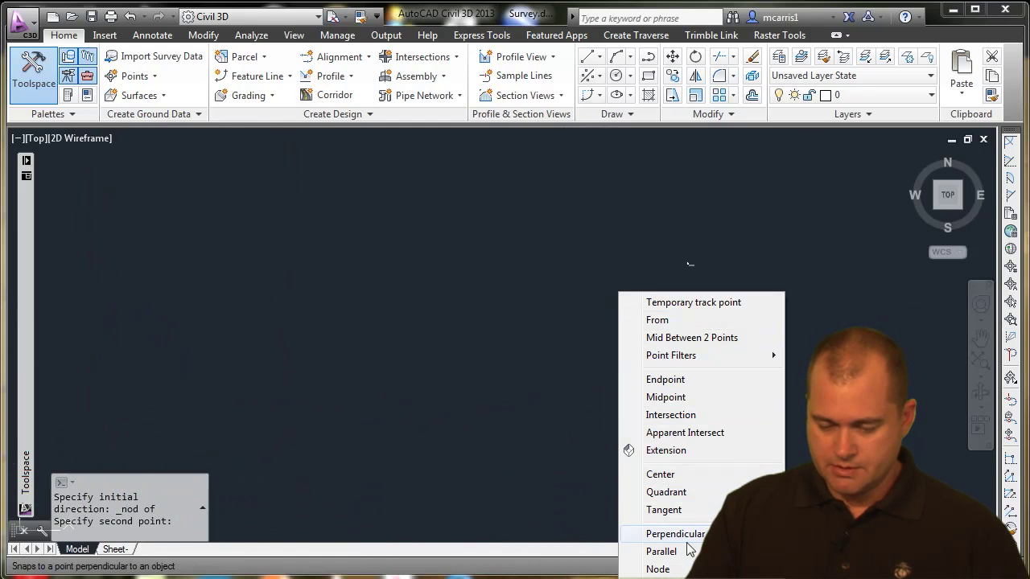
pyautogui.click(688, 570)
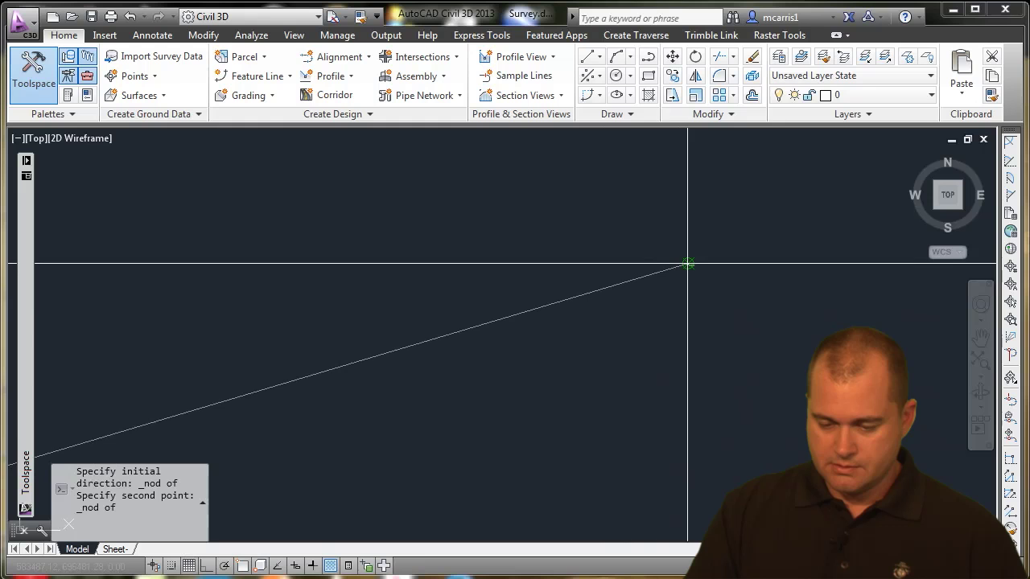
pyautogui.click(688, 263)
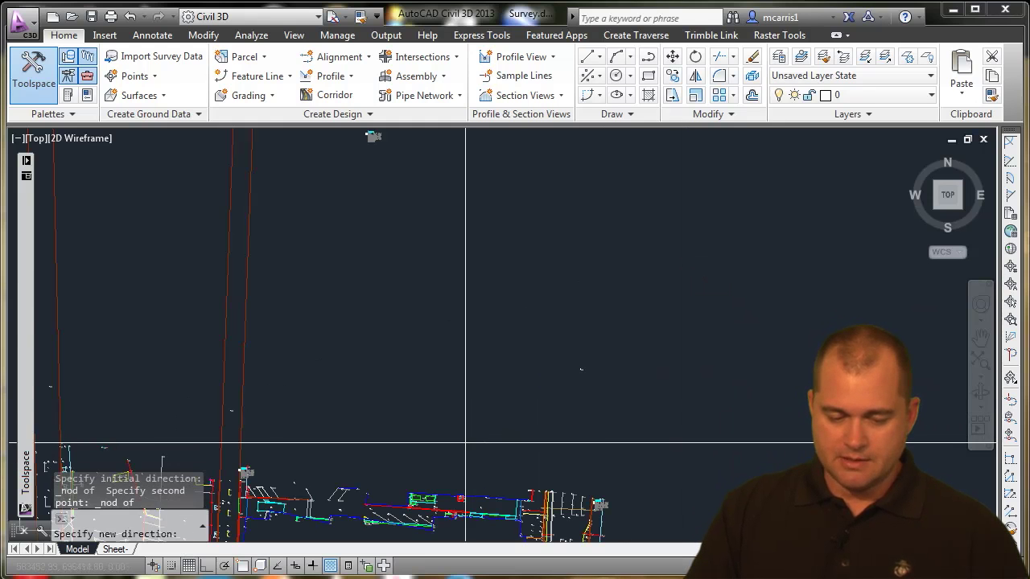
# Pick the new direction from point 10002 to point 10101, giving a -338.1545 rotation.
pyautogui.scroll(6, 299, 356)
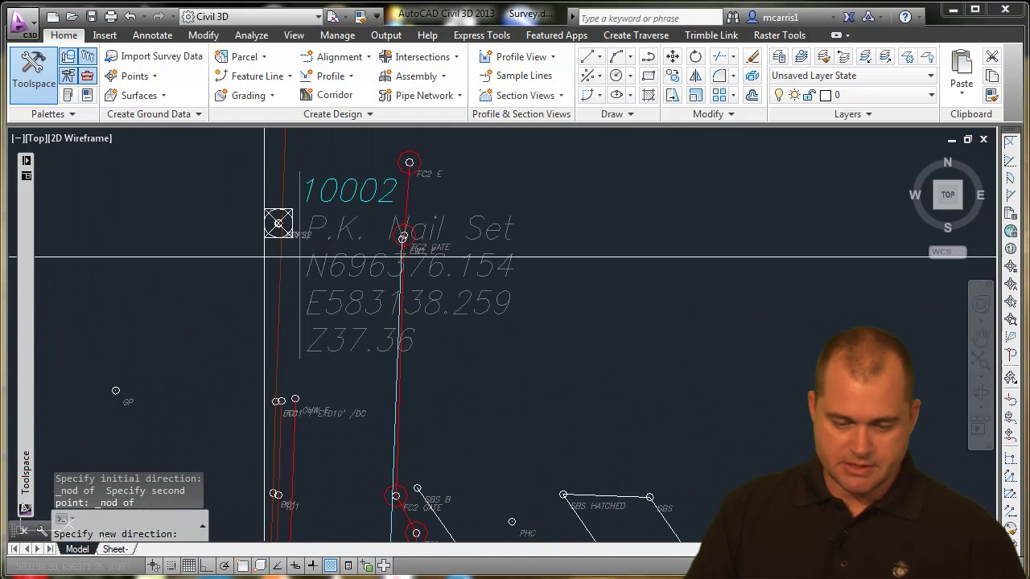
pyautogui.keyDown('shift'); pyautogui.rightClick(269, 243); pyautogui.keyUp('shift')
pyautogui.click(304, 521)
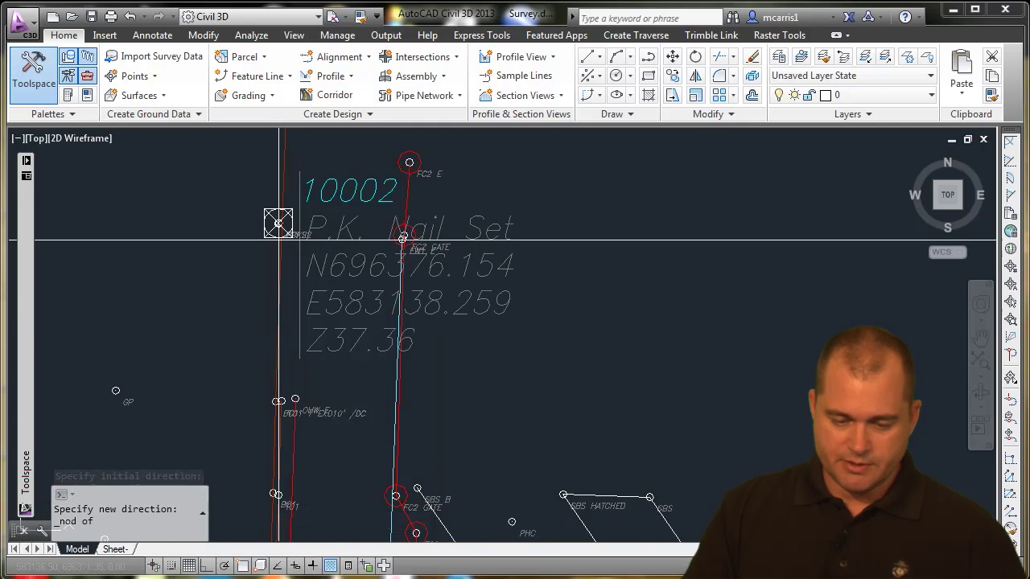
pyautogui.click(277, 223)
pyautogui.scroll(-6, 359, 326)
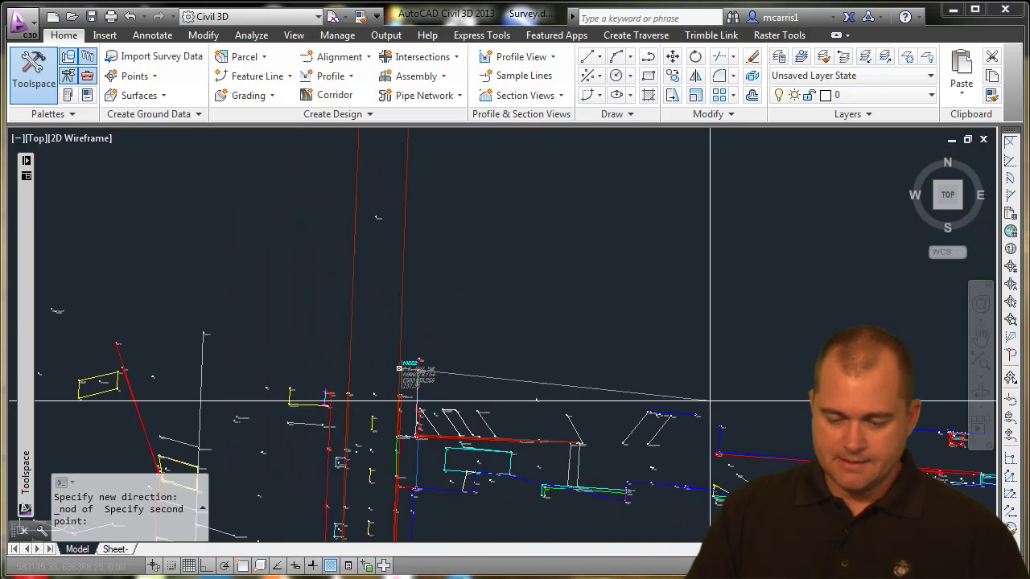
pyautogui.scroll(6, 847, 386)
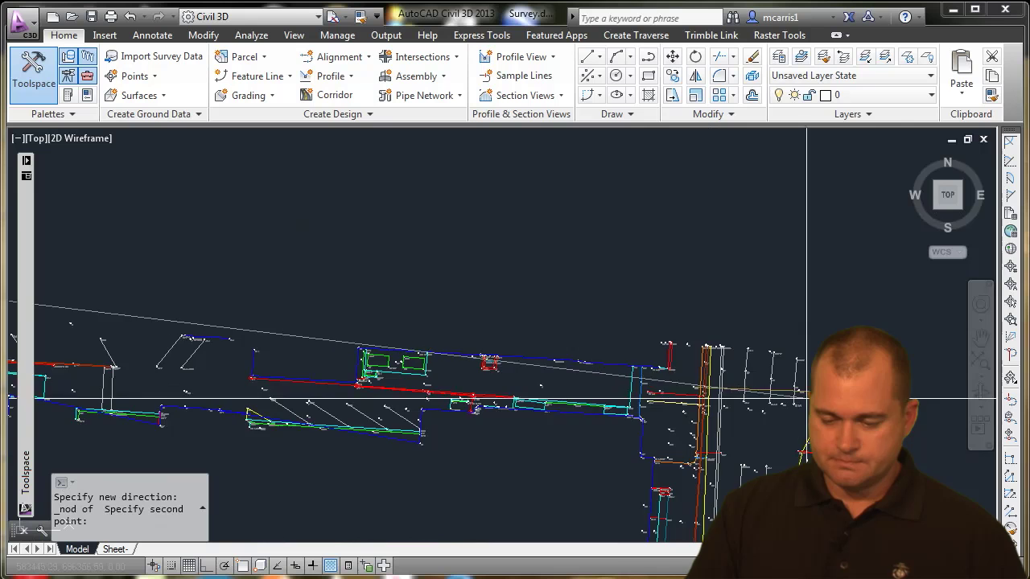
pyautogui.keyDown('shift'); pyautogui.rightClick(762, 327); pyautogui.keyUp('shift')
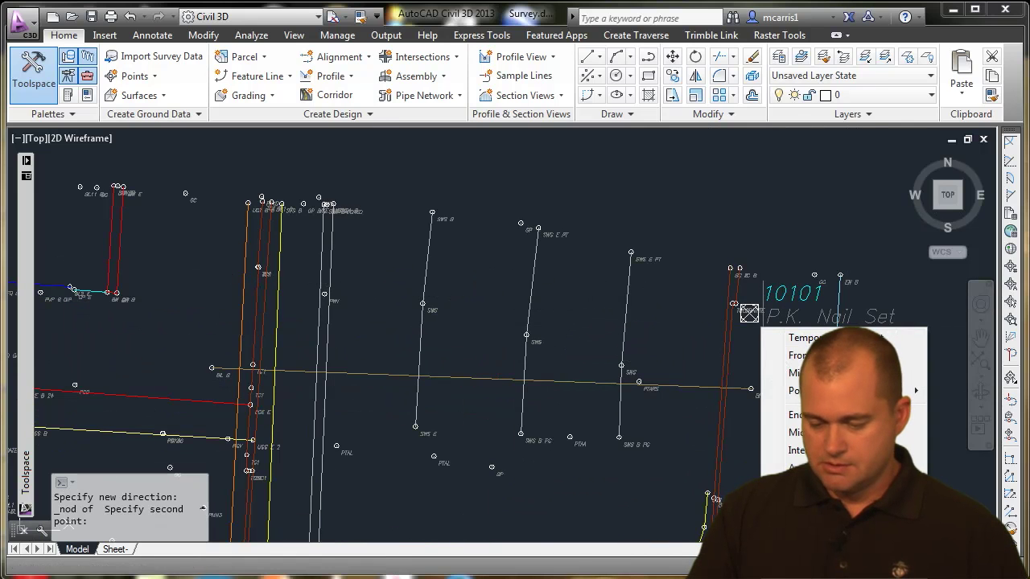
pyautogui.click(804, 555)
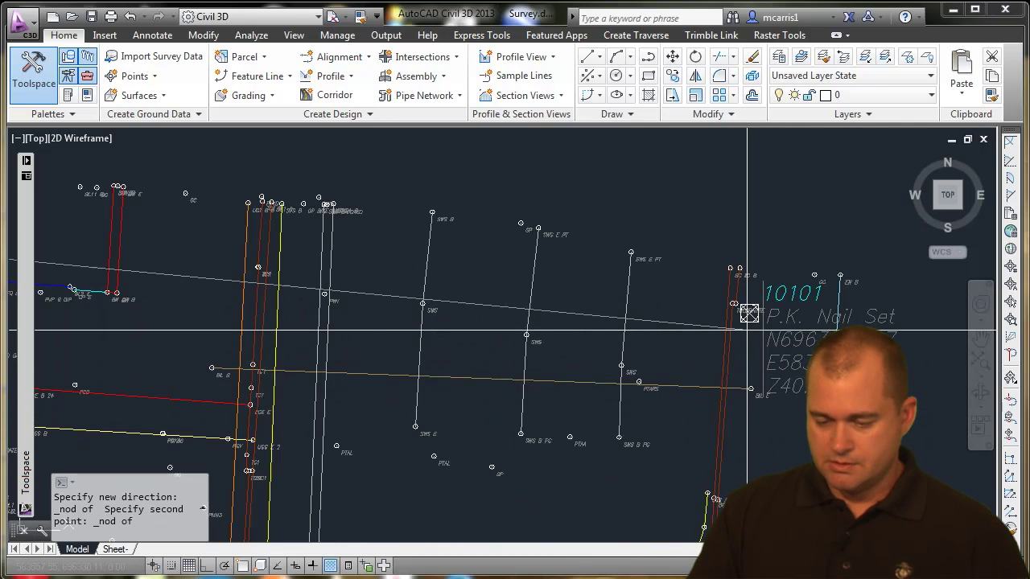
pyautogui.click(748, 313)
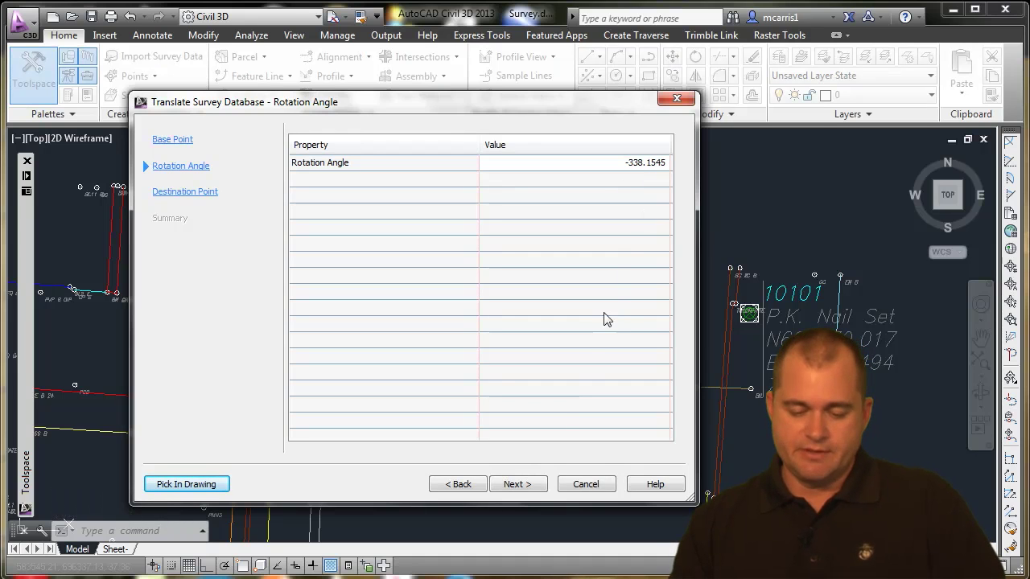
# Set the Elevation Change to 0 and finish the -338.1545 rotation of the survey database.
pyautogui.click(517, 484)
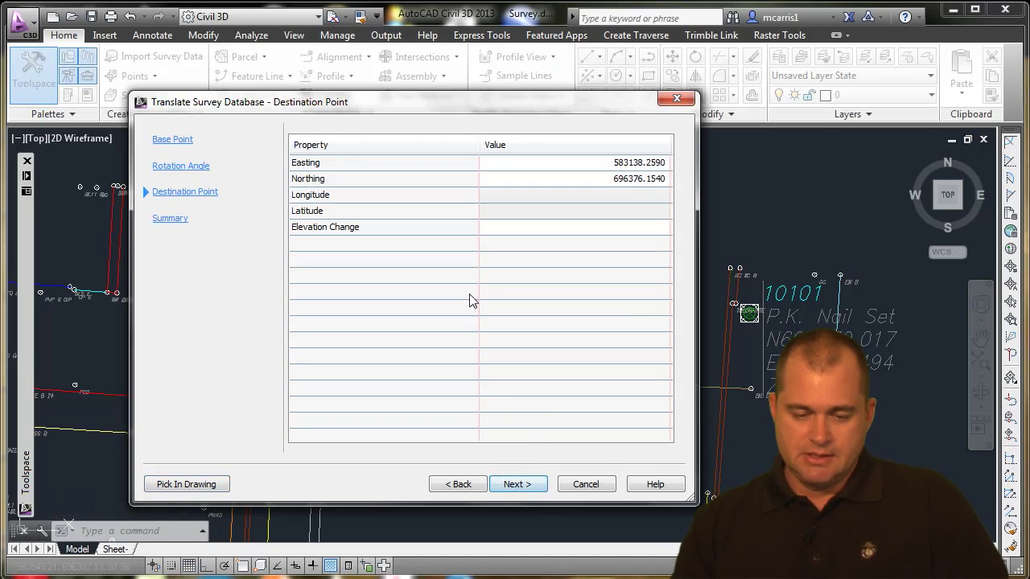
pyautogui.click(614, 234)
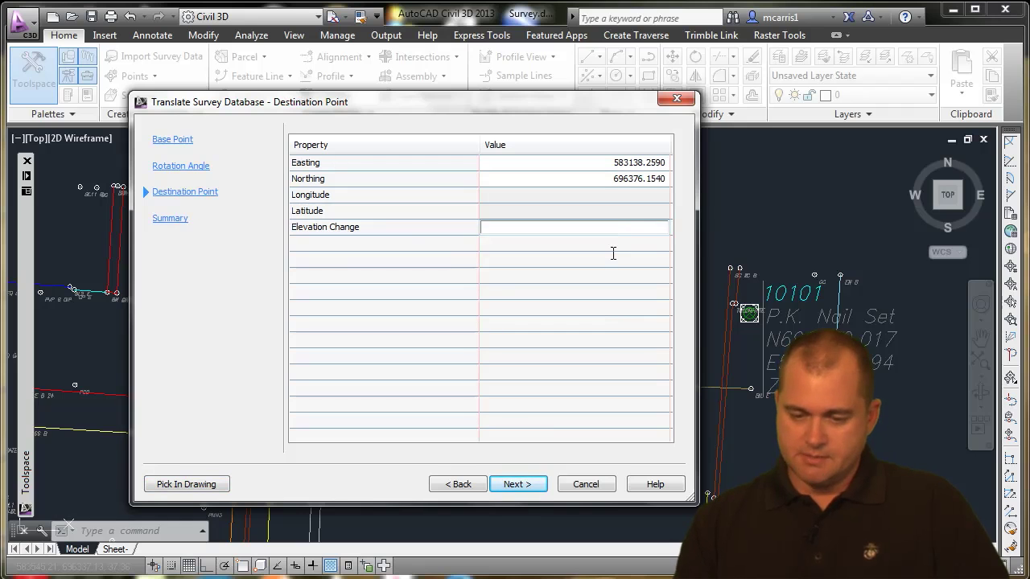
pyautogui.write('0')
pyautogui.click(586, 306)
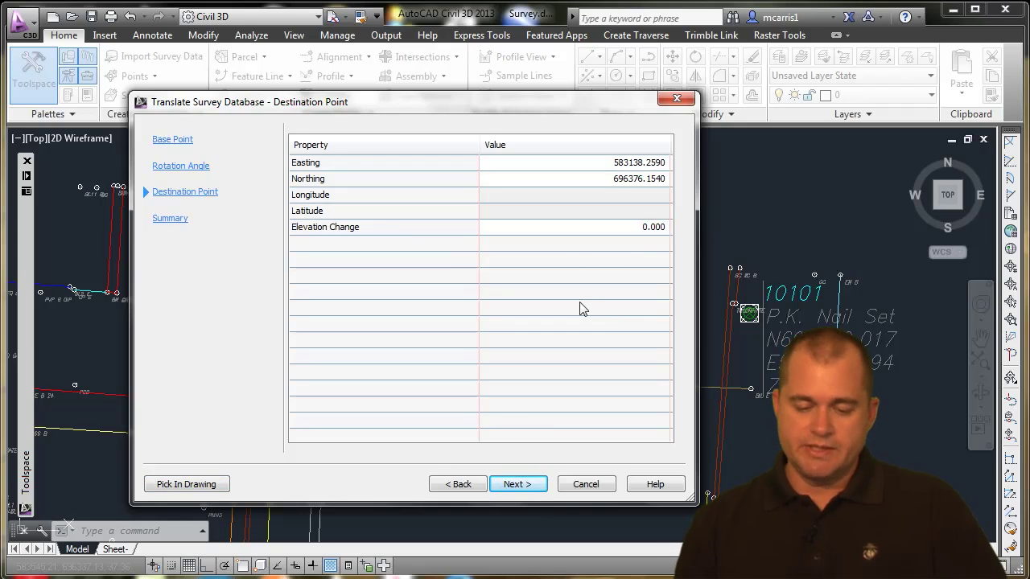
pyautogui.click(525, 487)
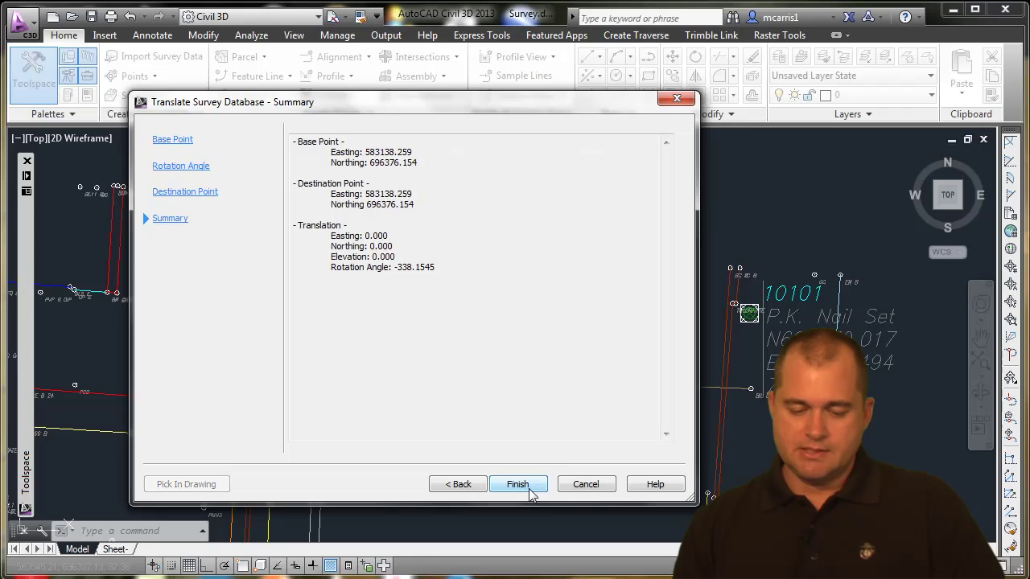
pyautogui.click(519, 485)
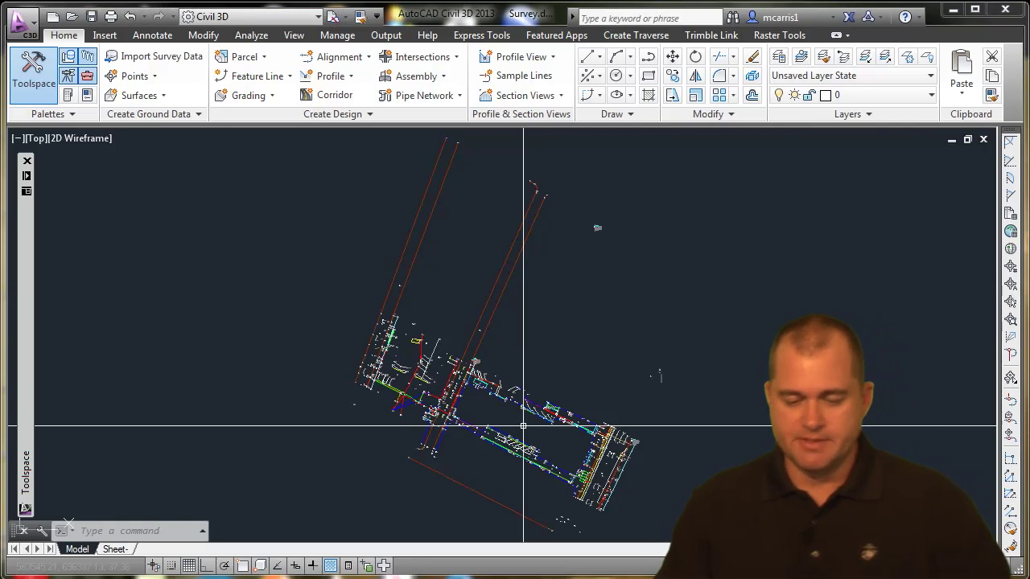
pyautogui.scroll(5, 626, 442)
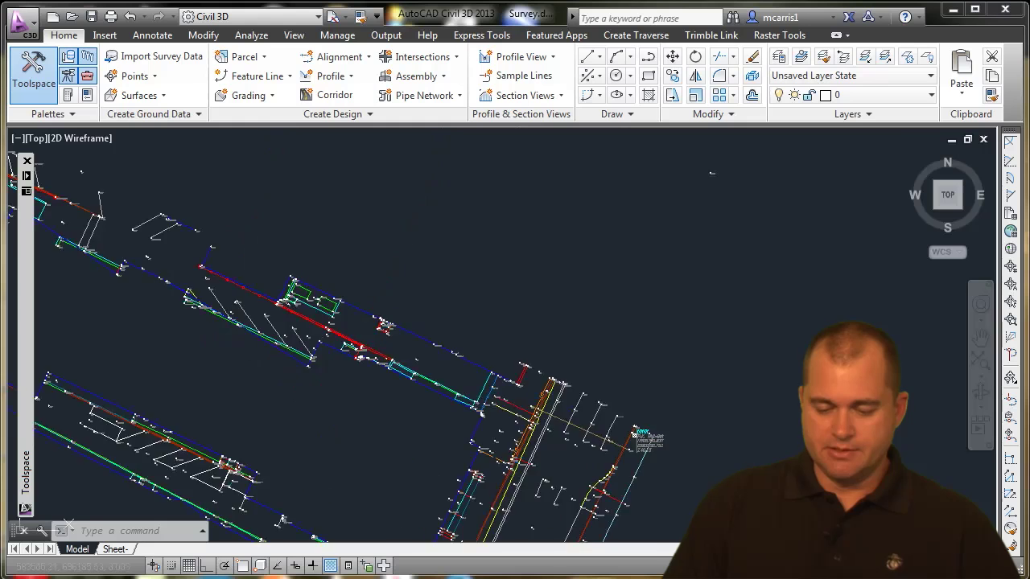
pyautogui.scroll(-3, 579, 378)
pyautogui.scroll(-3, 569, 366)
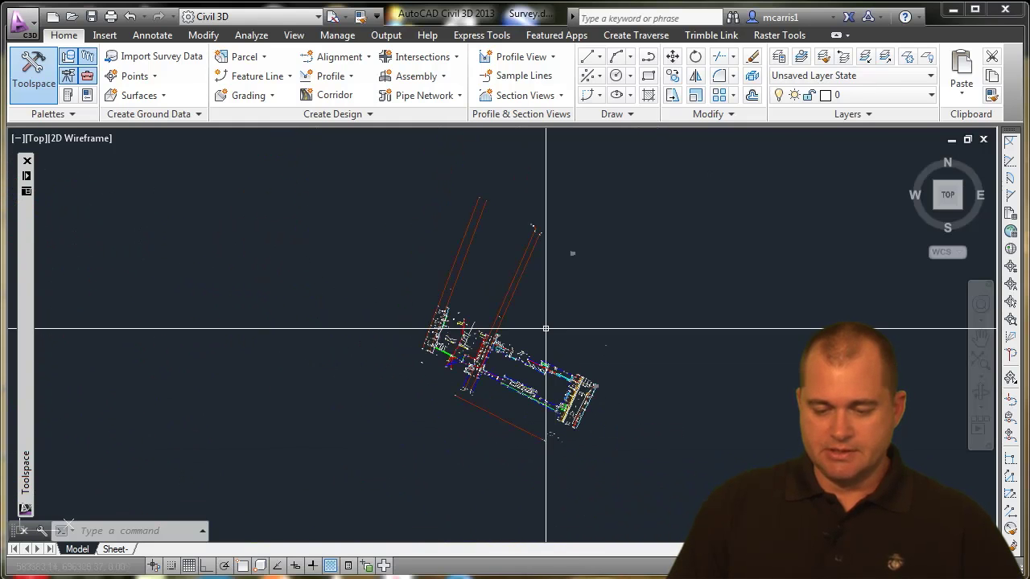
pyautogui.scroll(5, 574, 249)
pyautogui.scroll(-2, 520, 246)
pyautogui.scroll(-4, 498, 273)
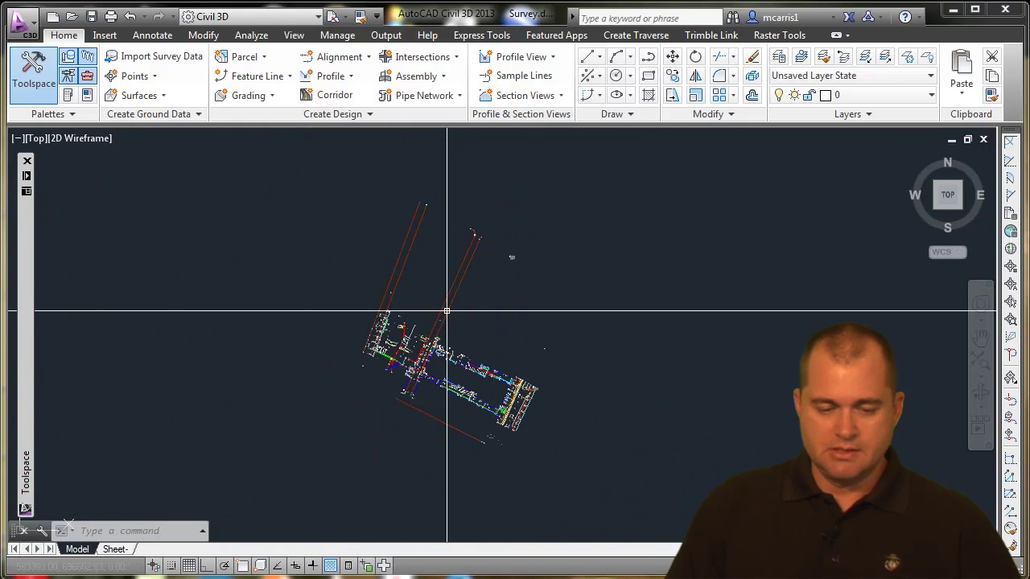
# Re-import the VRS_83-88.csv control points, keeping the existing import settings.
pyautogui.click(155, 77)
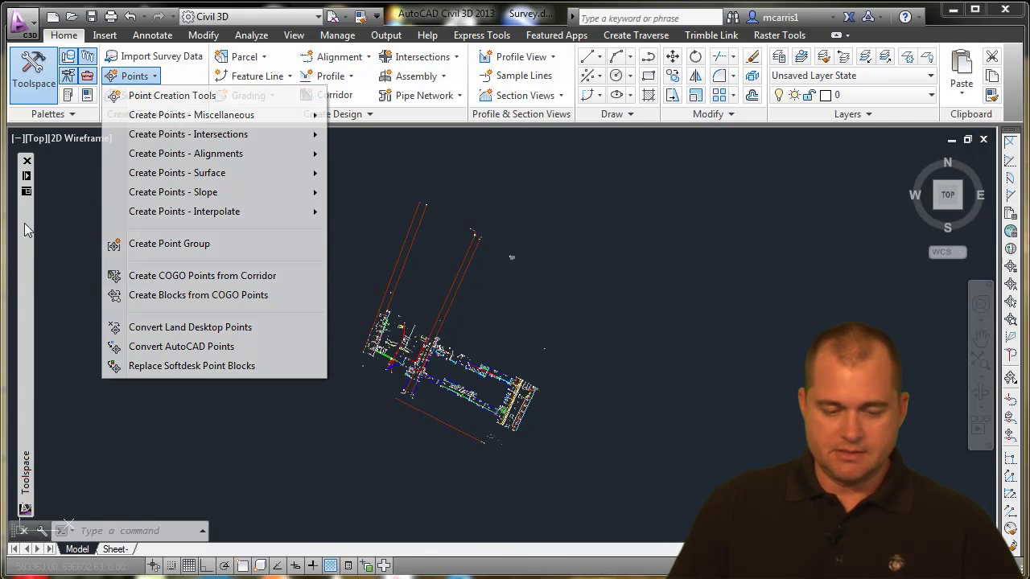
pyautogui.click(40, 234)
pyautogui.moveTo(30, 227)
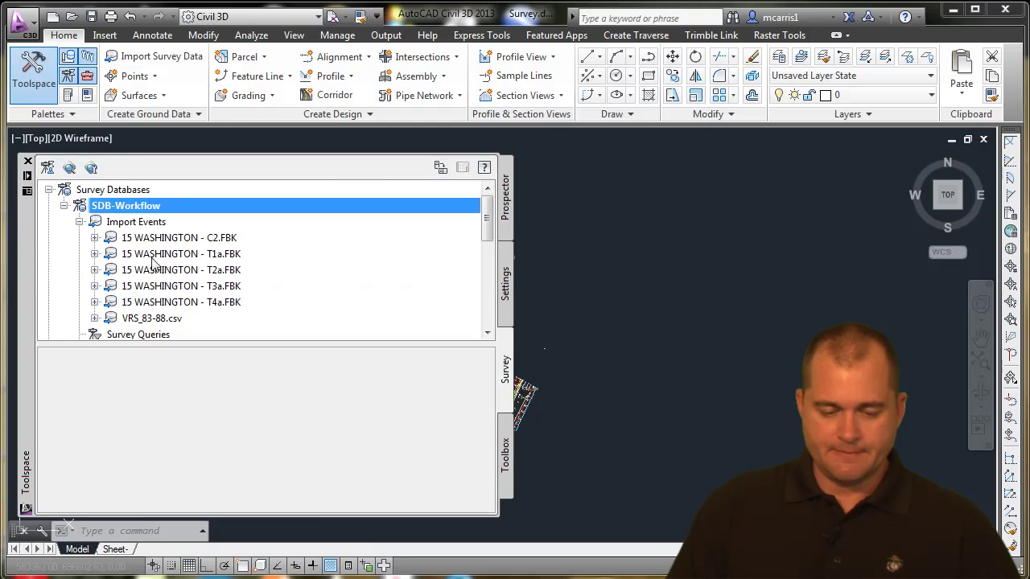
pyautogui.rightClick(157, 322)
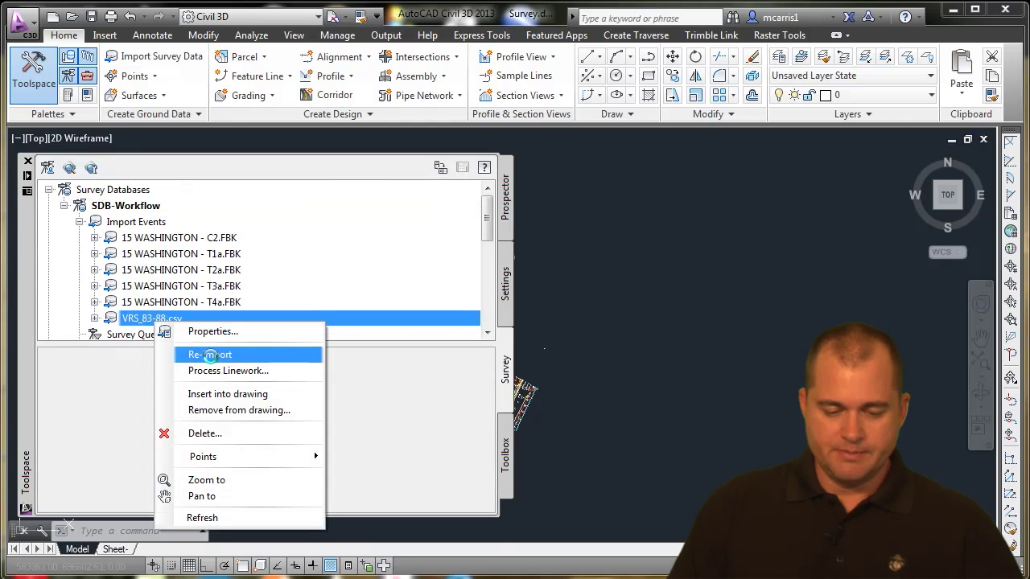
pyautogui.click(210, 352)
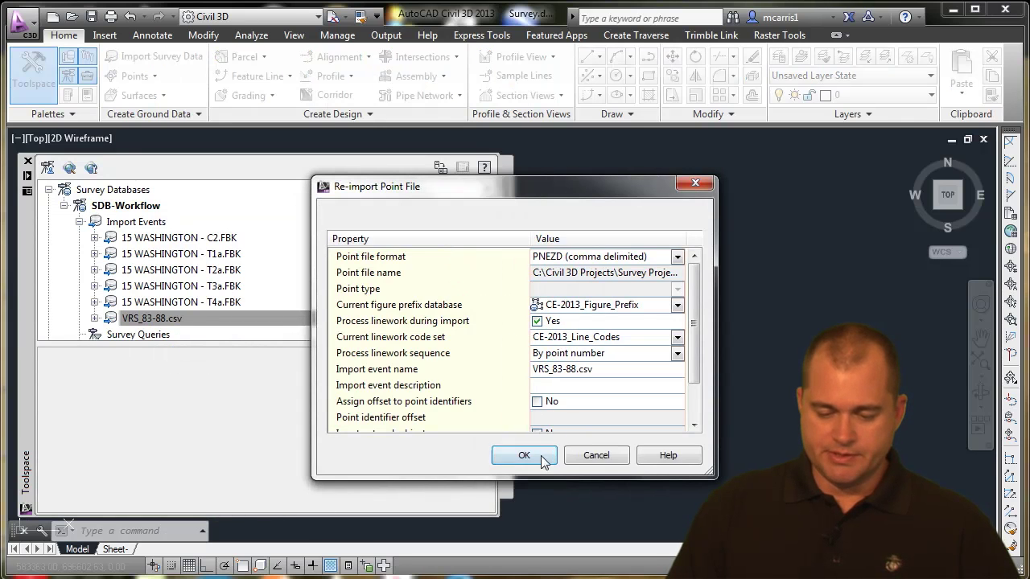
pyautogui.click(540, 455)
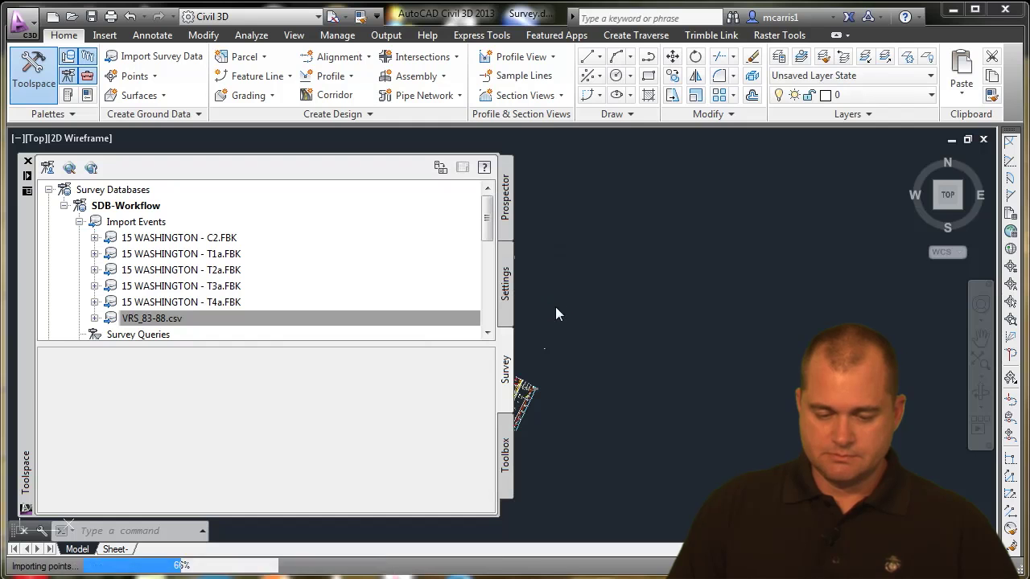
# Overwrite all duplicate point numbers, then view the whole drawing with the re-imported points.
pyautogui.click(460, 444)
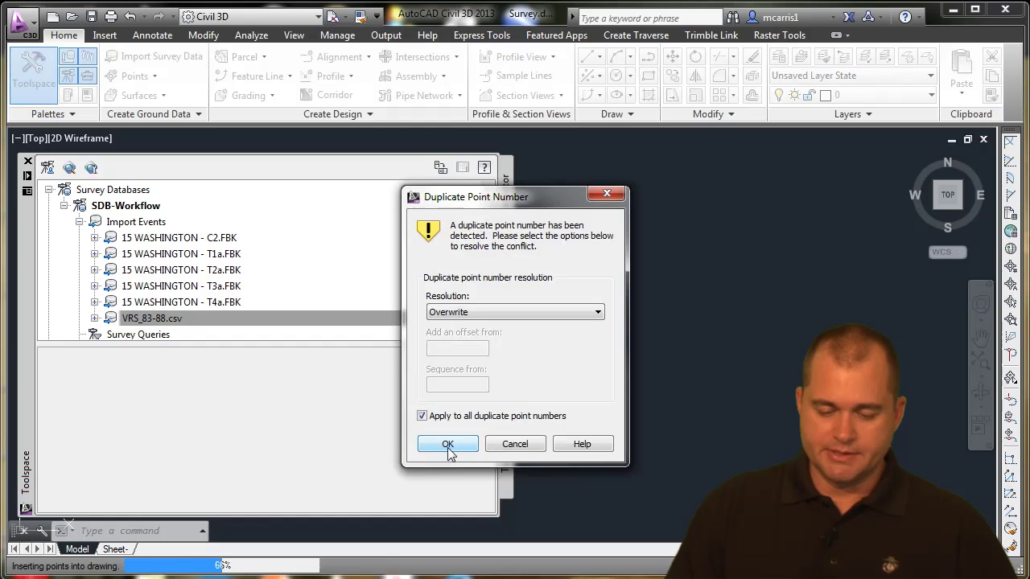
pyautogui.click(448, 447)
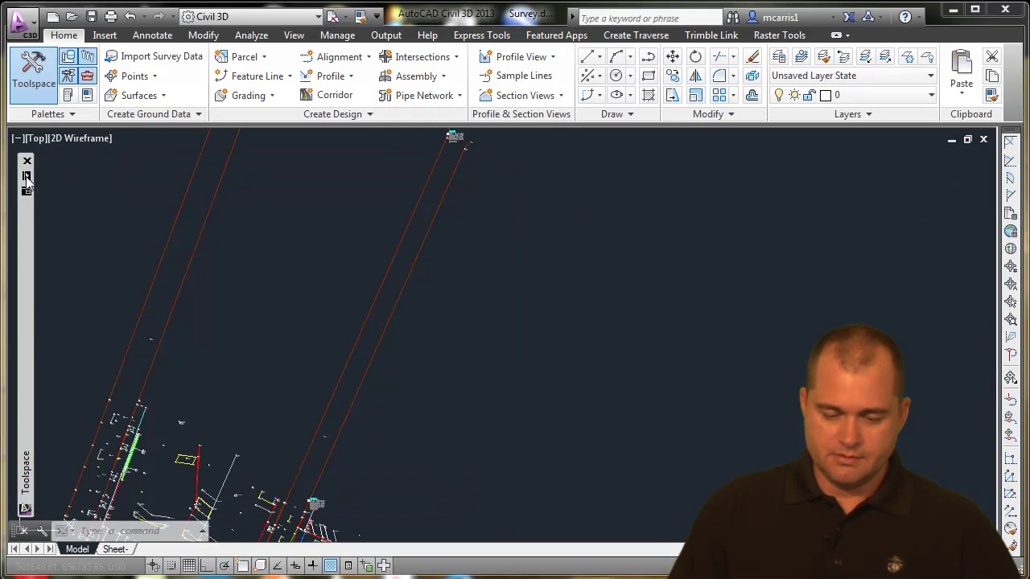
pyautogui.click(27, 175)
pyautogui.click(506, 392)
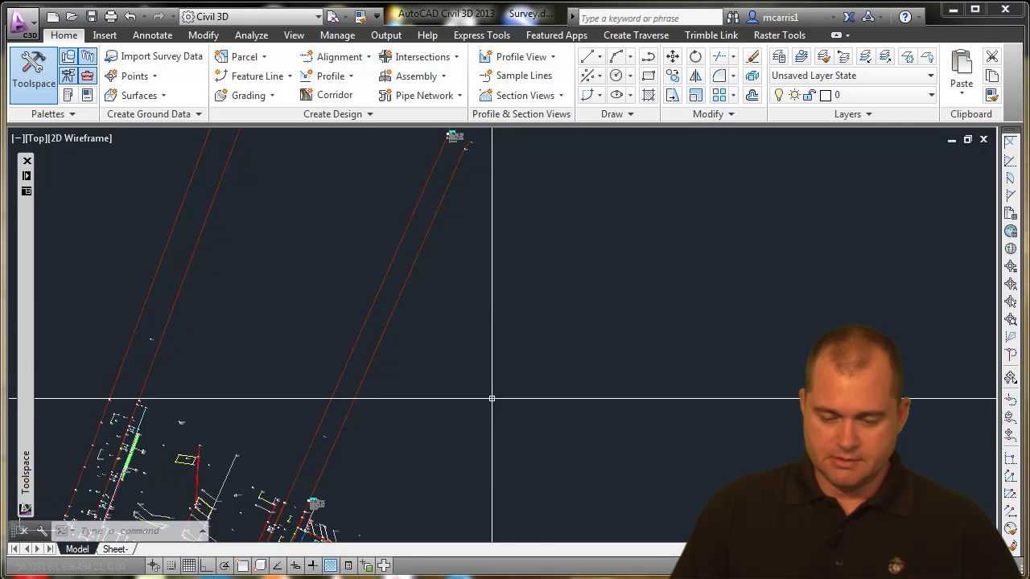
pyautogui.scroll(-4, 514, 416)
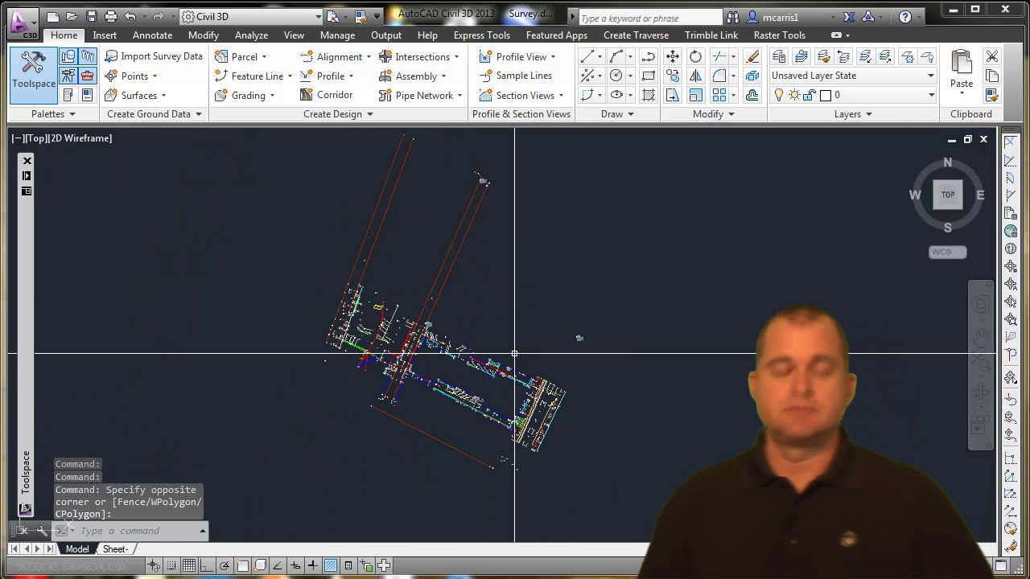